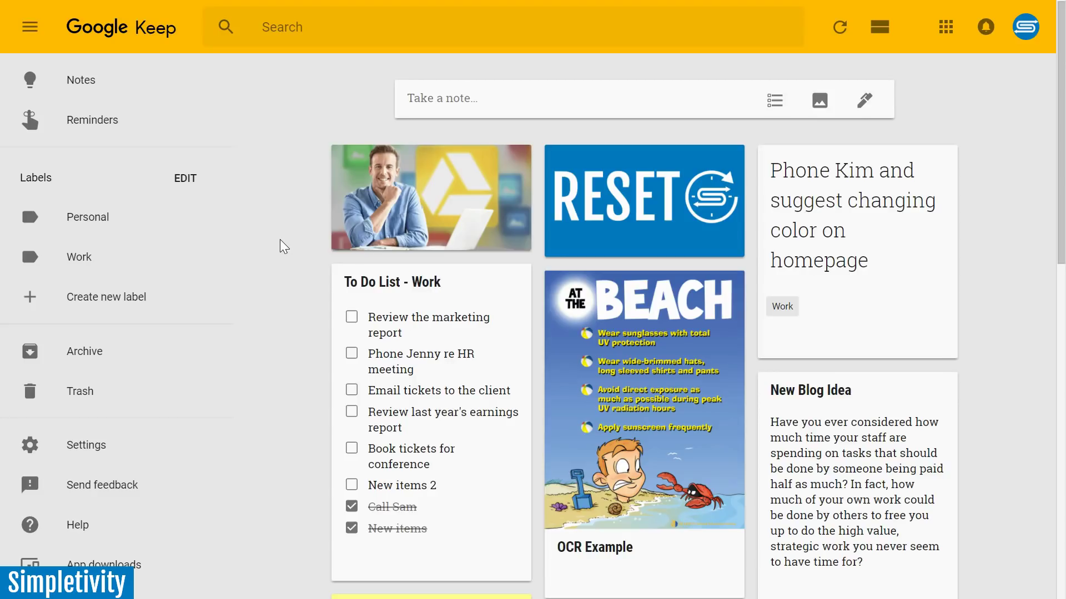
Scroll up and down through the Google Keep notes board to review the notes
scroll(433, 278, down, 10)
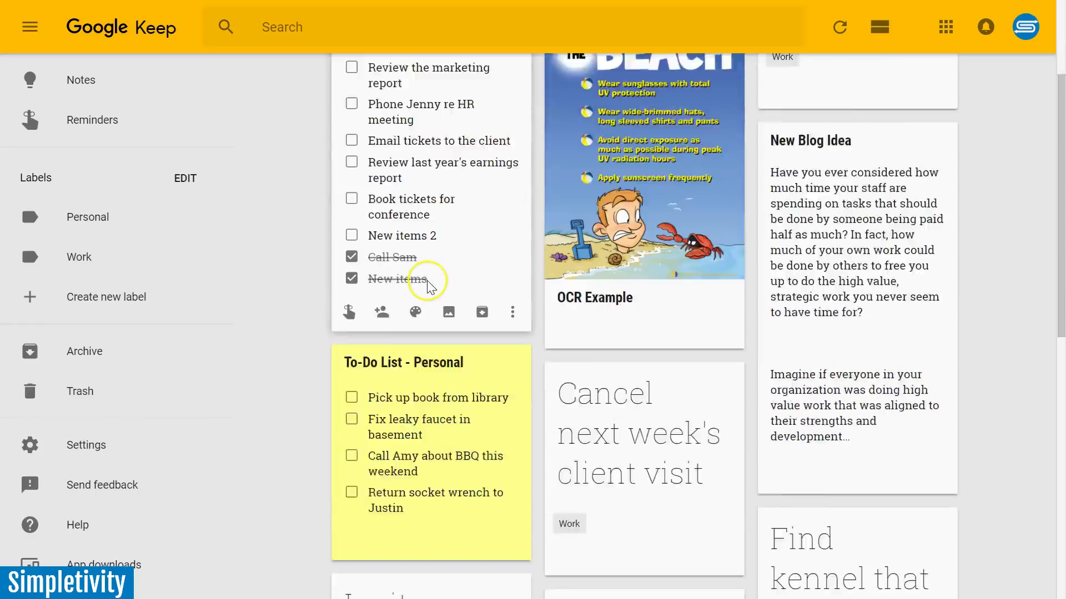
scroll(428, 281, down, 5)
scroll(436, 304, up, 15)
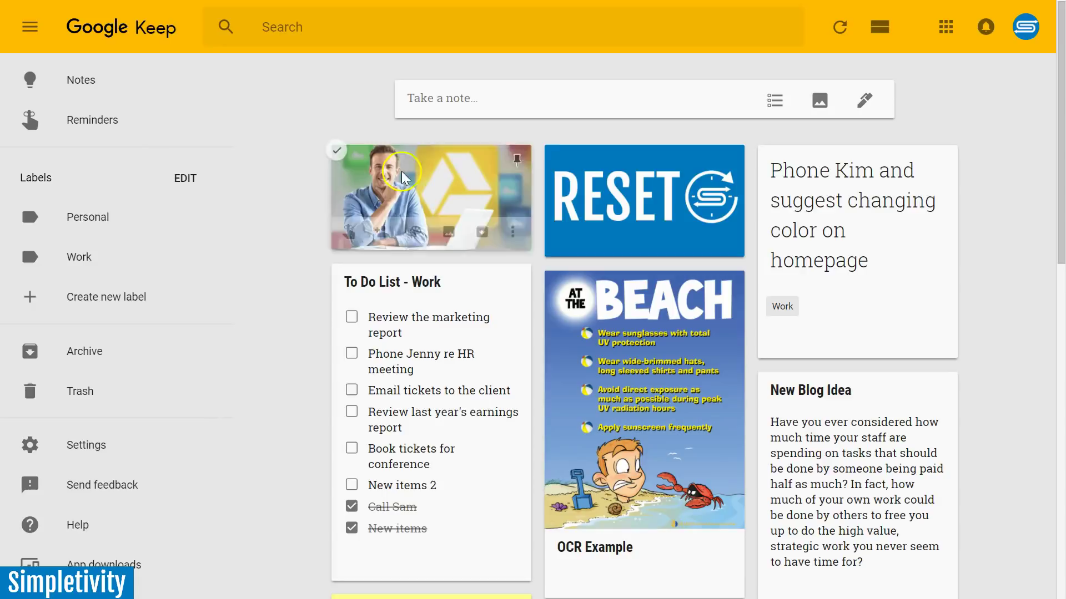
scroll(425, 362, down, 7)
scroll(425, 362, down, 5)
scroll(425, 361, up, 13)
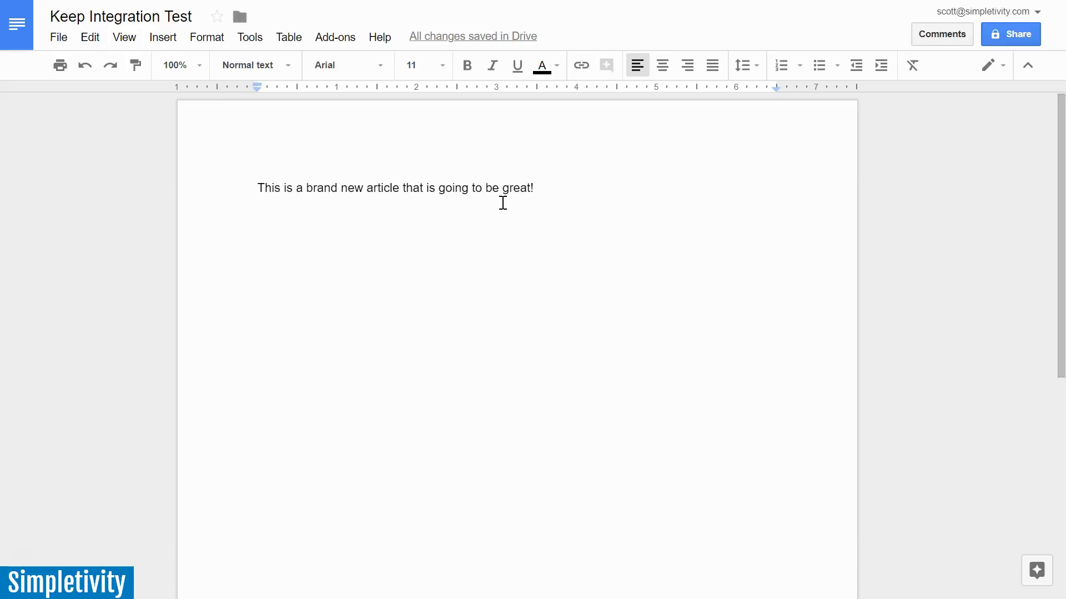
key(ctrl+Tab)
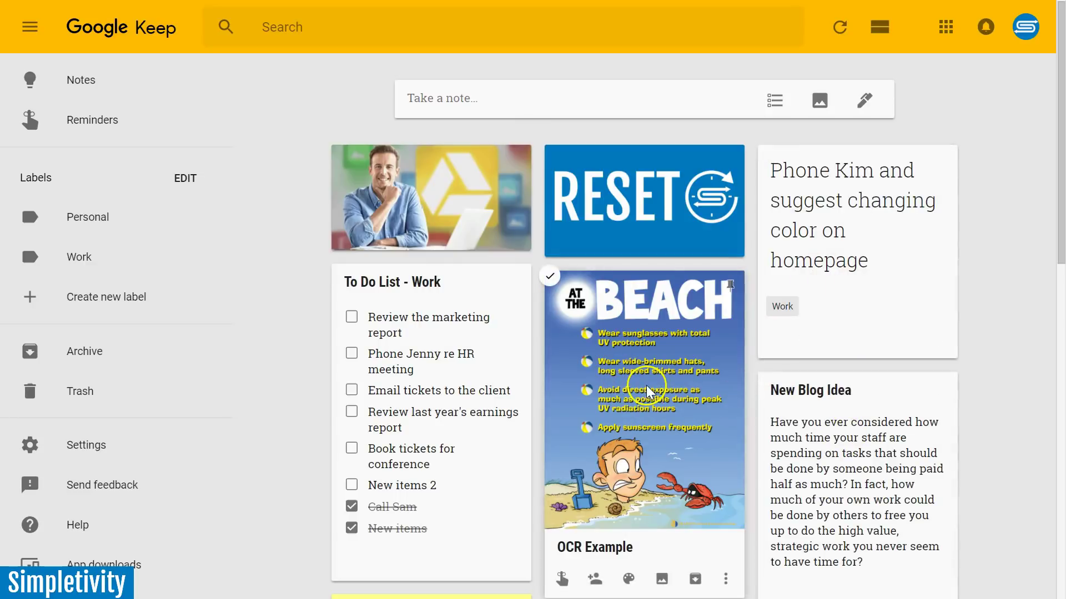
key(ctrl+shift+Tab)
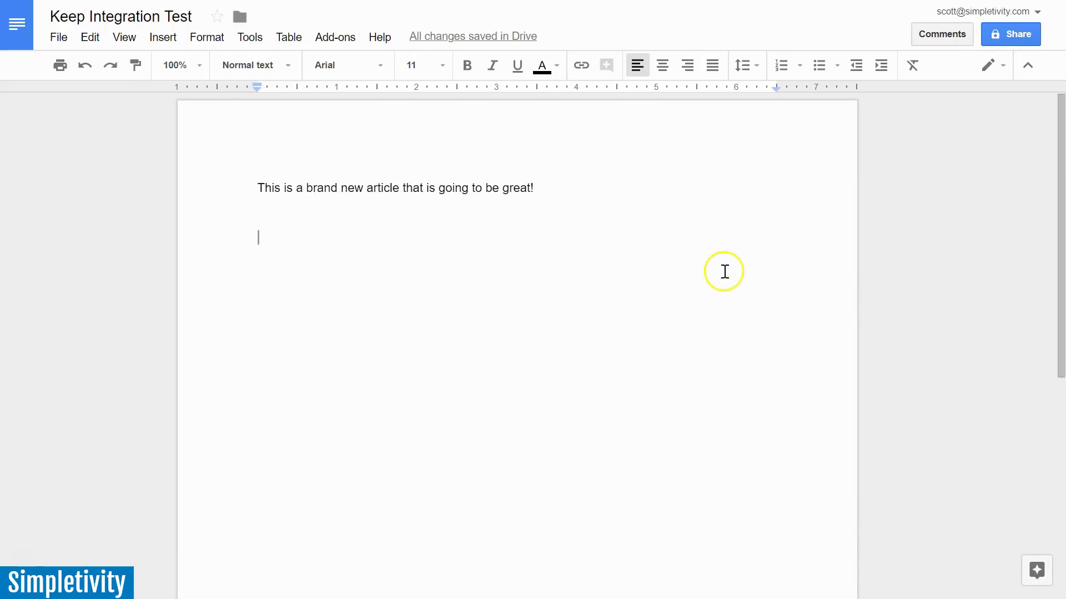
Open the Keep notepad from the Tools menu and browse the Notes from Keep panel
click(251, 39)
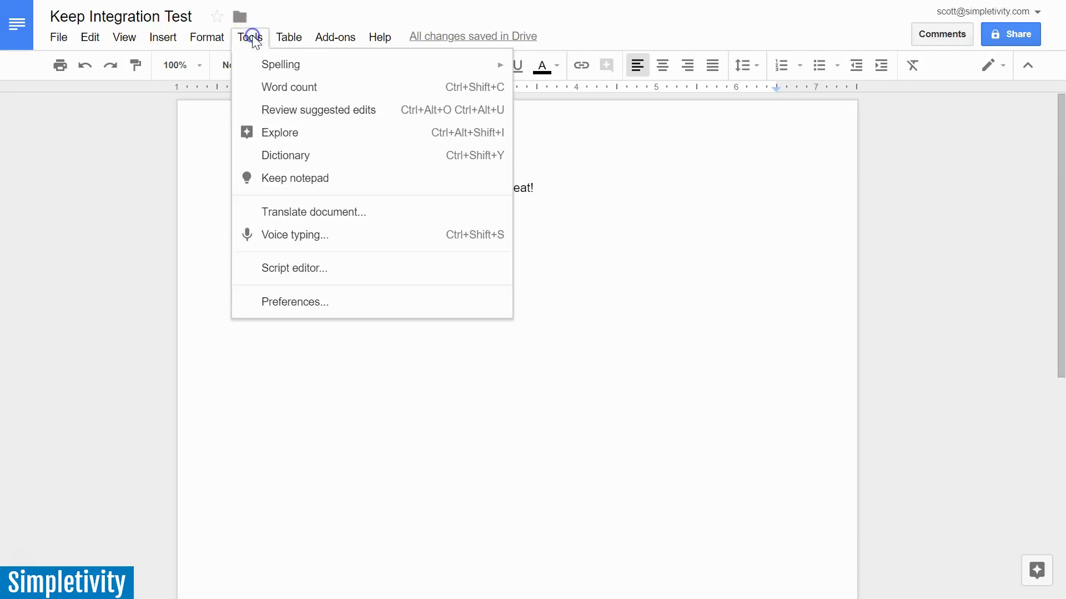
click(358, 178)
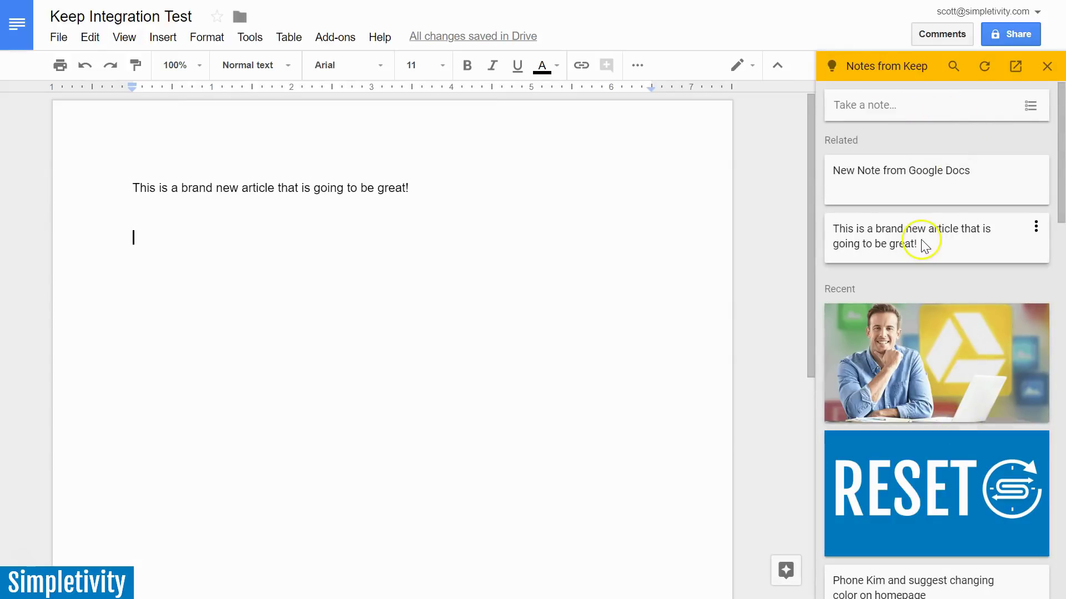
scroll(930, 243, down, 10)
scroll(926, 237, up, 9)
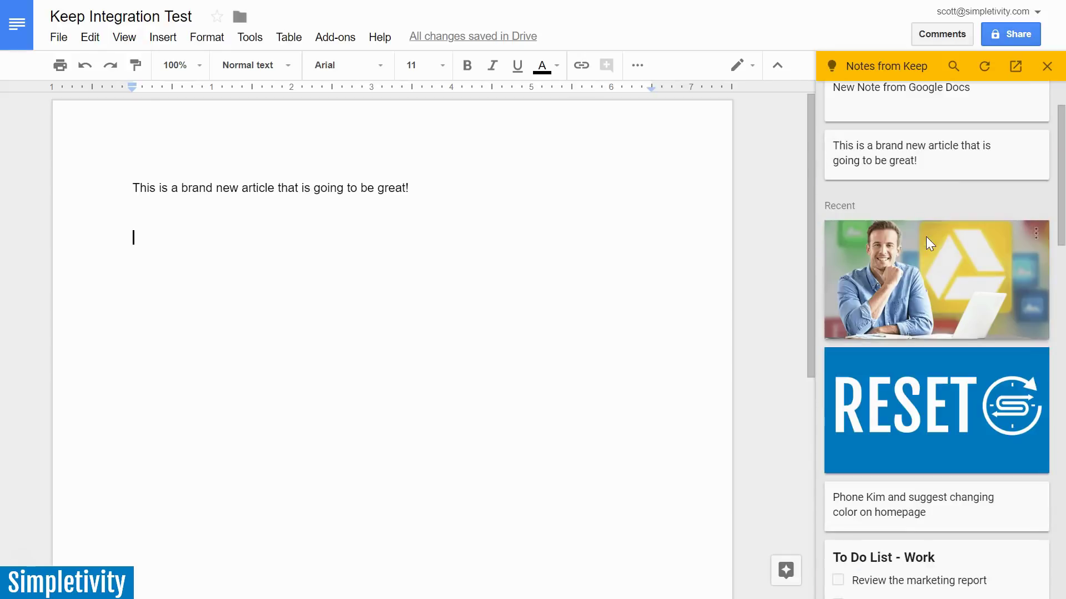
scroll(924, 254, up, 2)
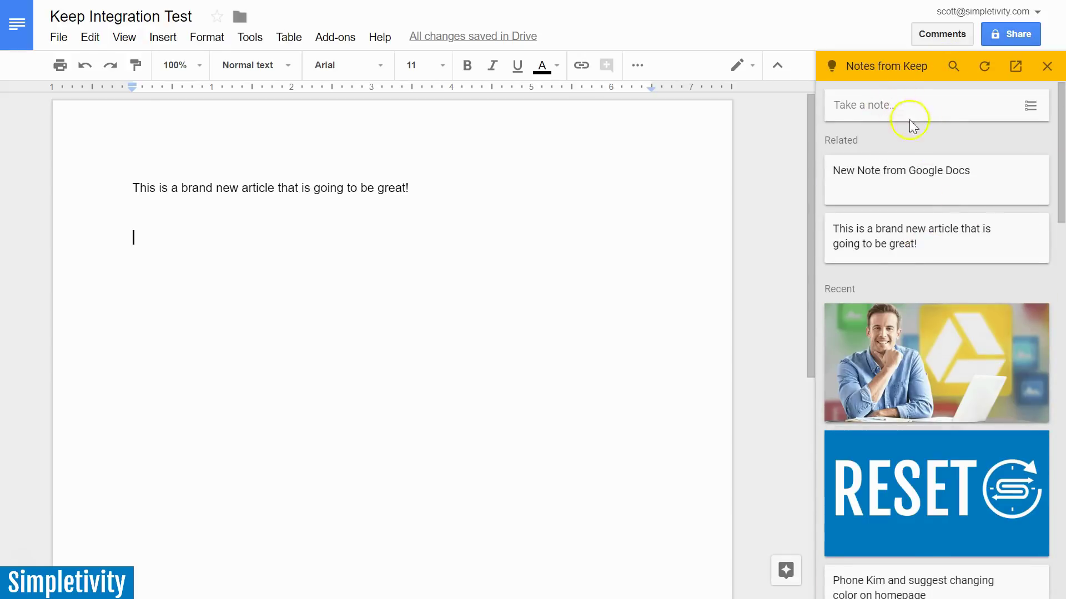
scroll(943, 183, down, 10)
scroll(956, 289, down, 20)
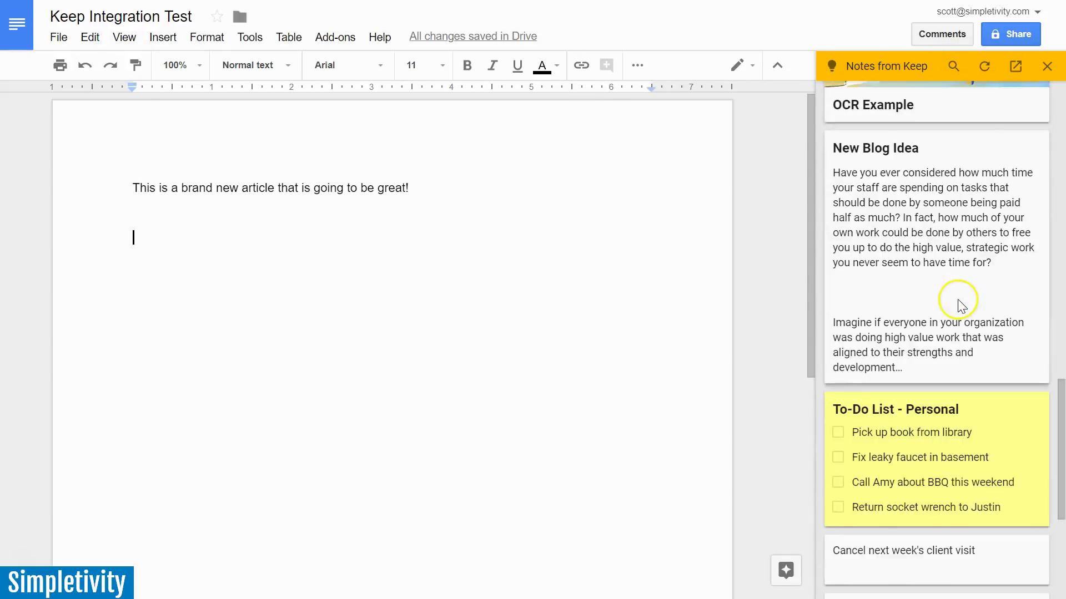
scroll(959, 302, up, 20)
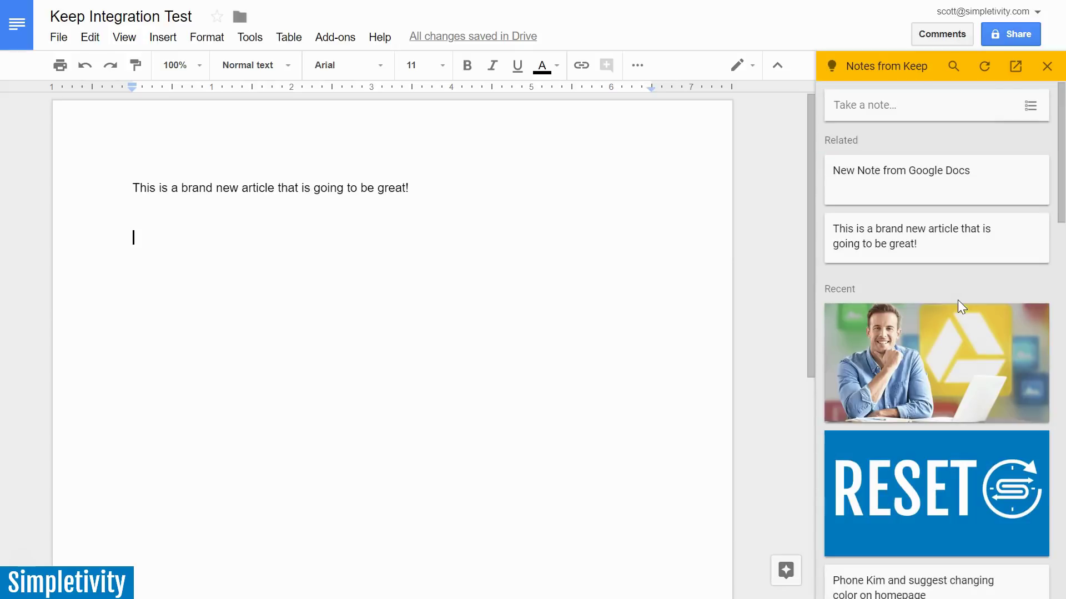
scroll(947, 326, down, 10)
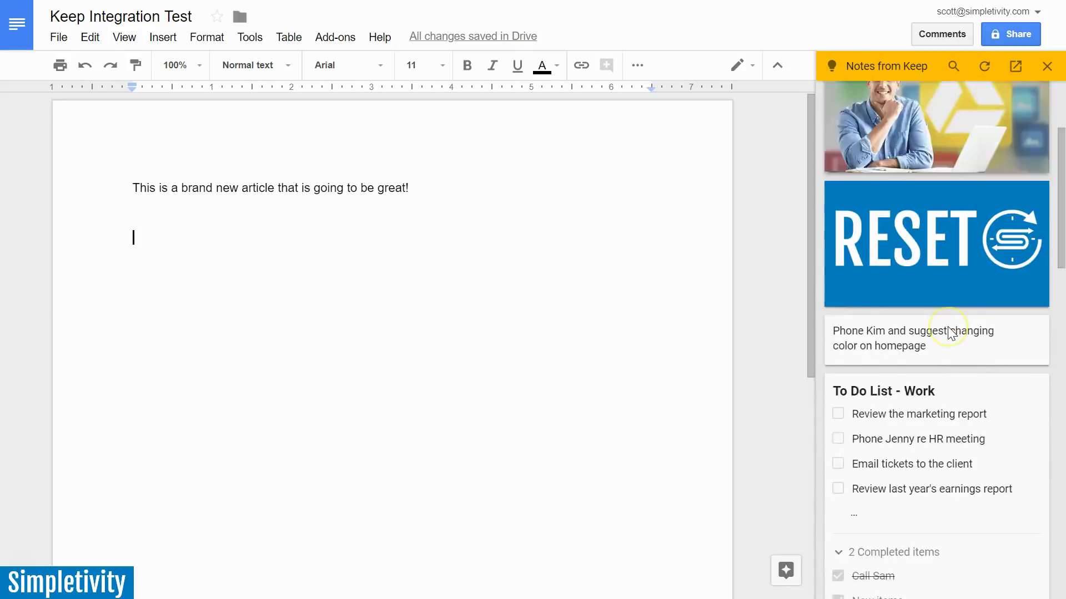
scroll(947, 326, down, 15)
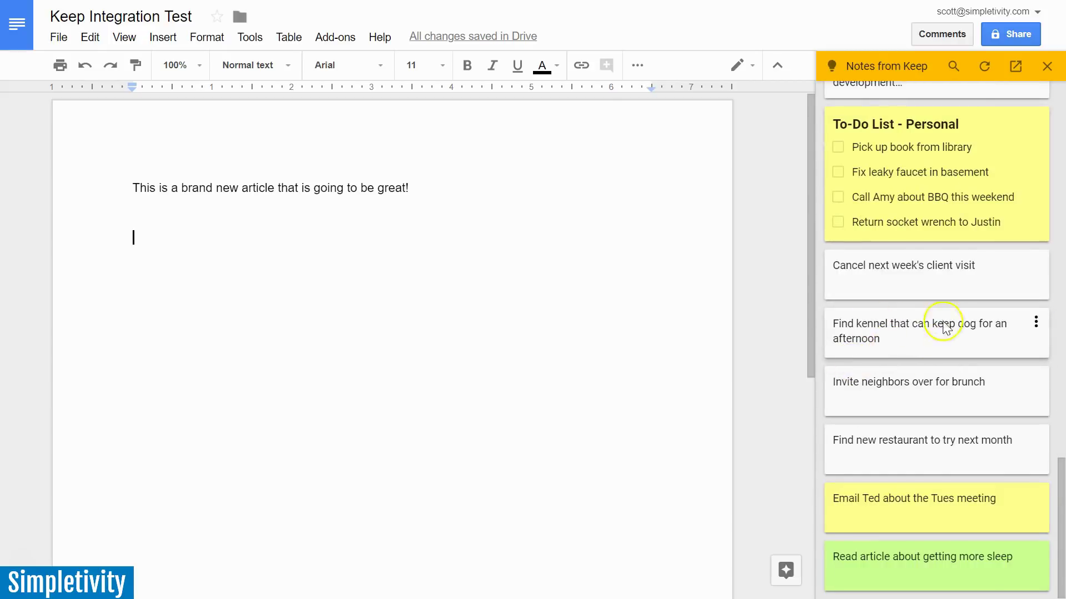
Add the 'Find kennel that can keep dog for an afternoon' note to the document, then add a new line
click(1040, 328)
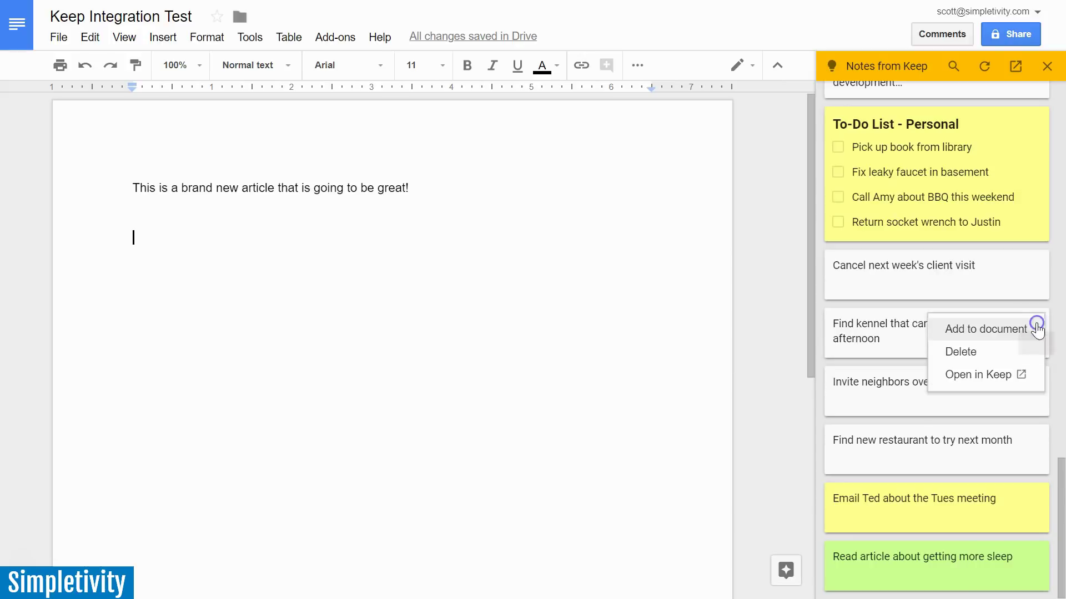
click(980, 330)
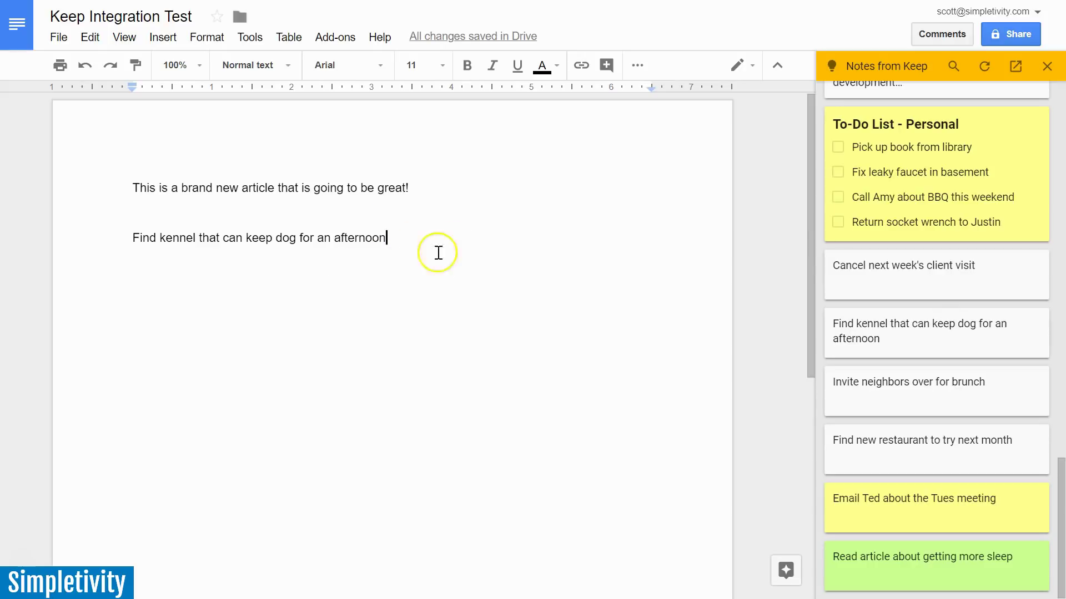
scroll(999, 289, up, 15)
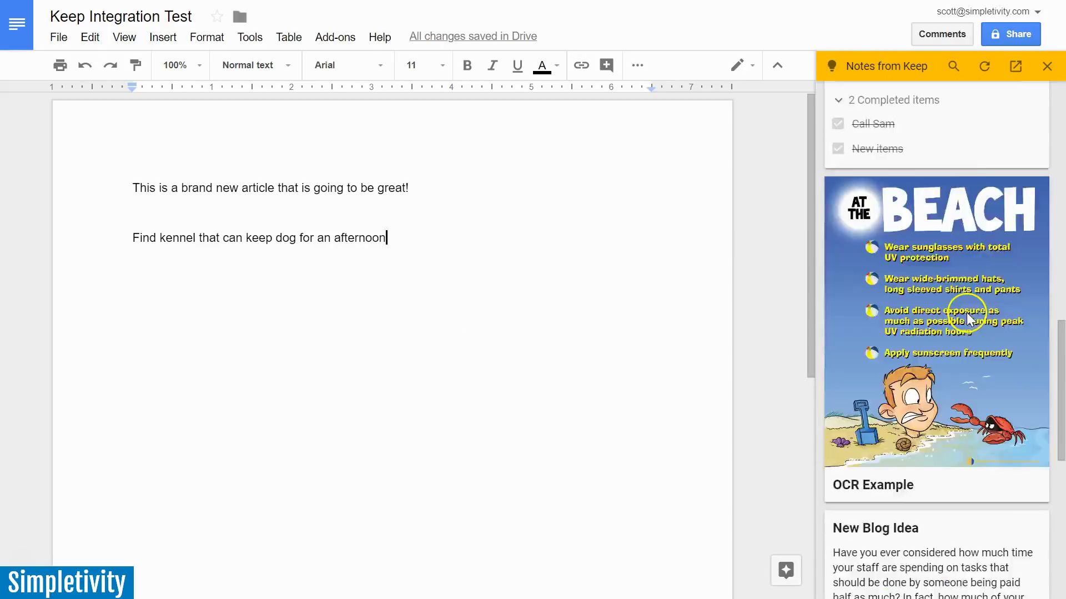
scroll(973, 315, down, 2)
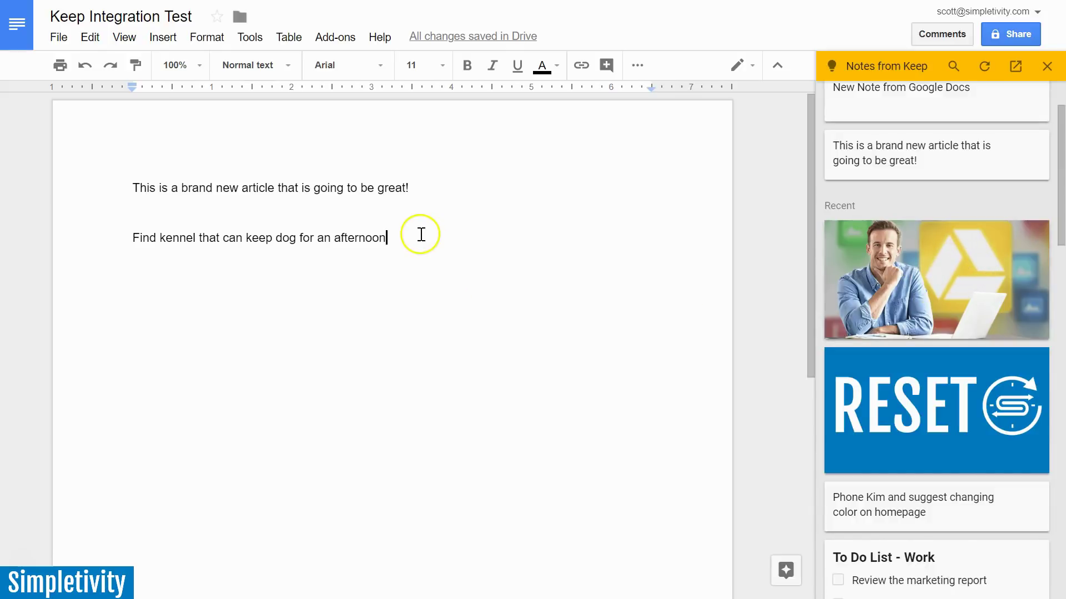
key(Return)
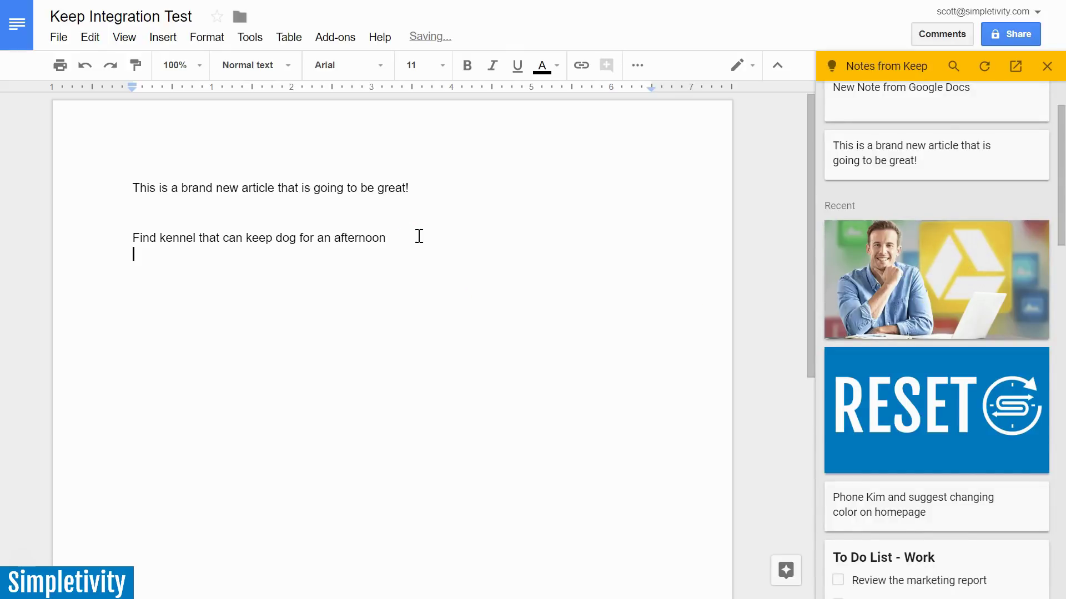
Drag the laptop photo note from the Keep panel into the document below the kennel line
click(1035, 232)
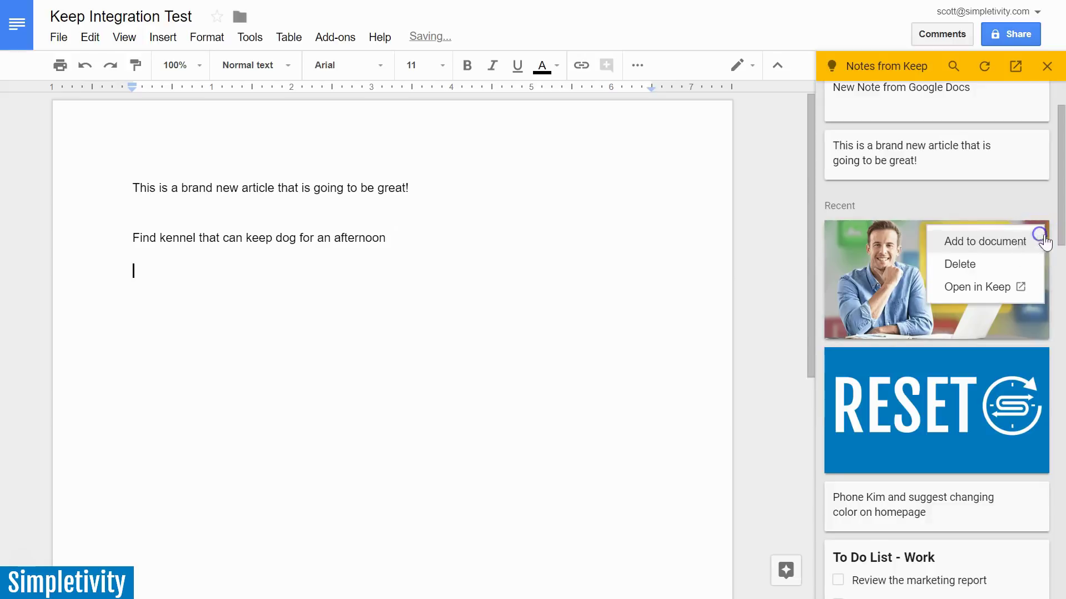
click(1048, 205)
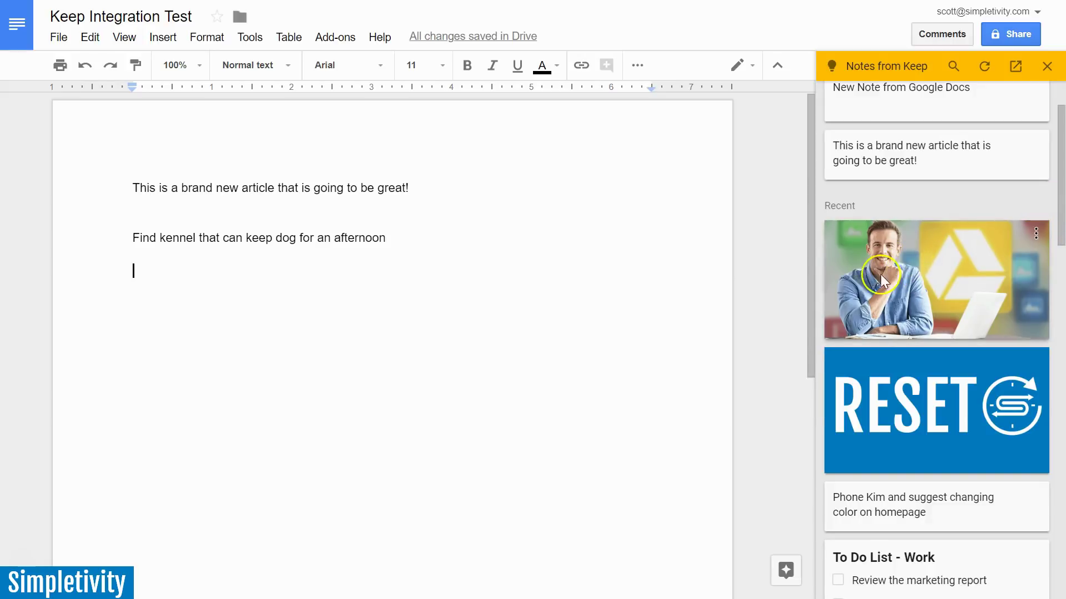
drag(898, 252, 191, 293)
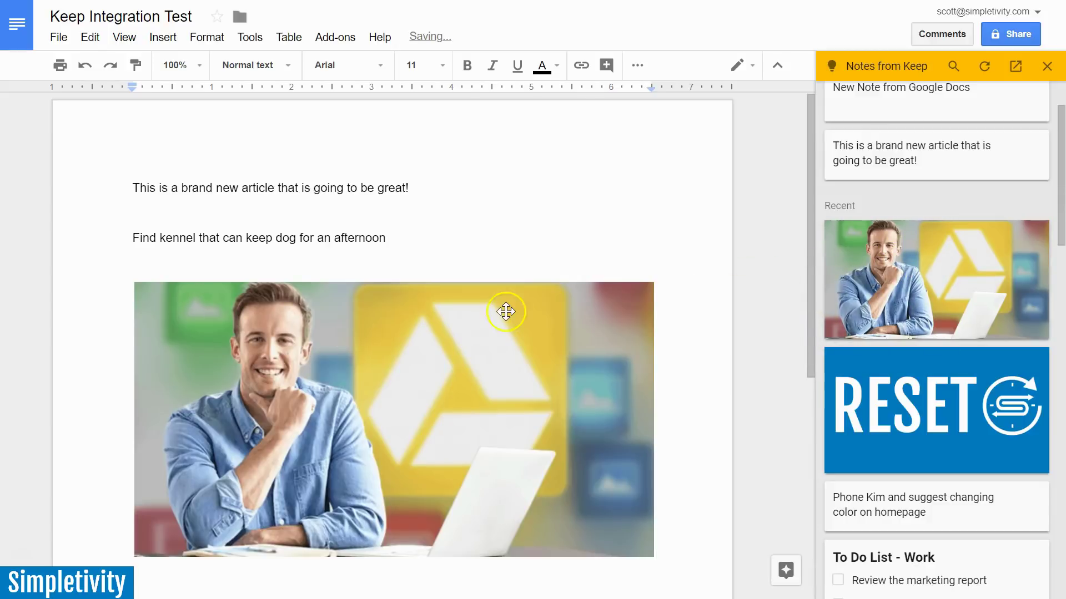
scroll(535, 317, down, 3)
scroll(548, 238, up, 3)
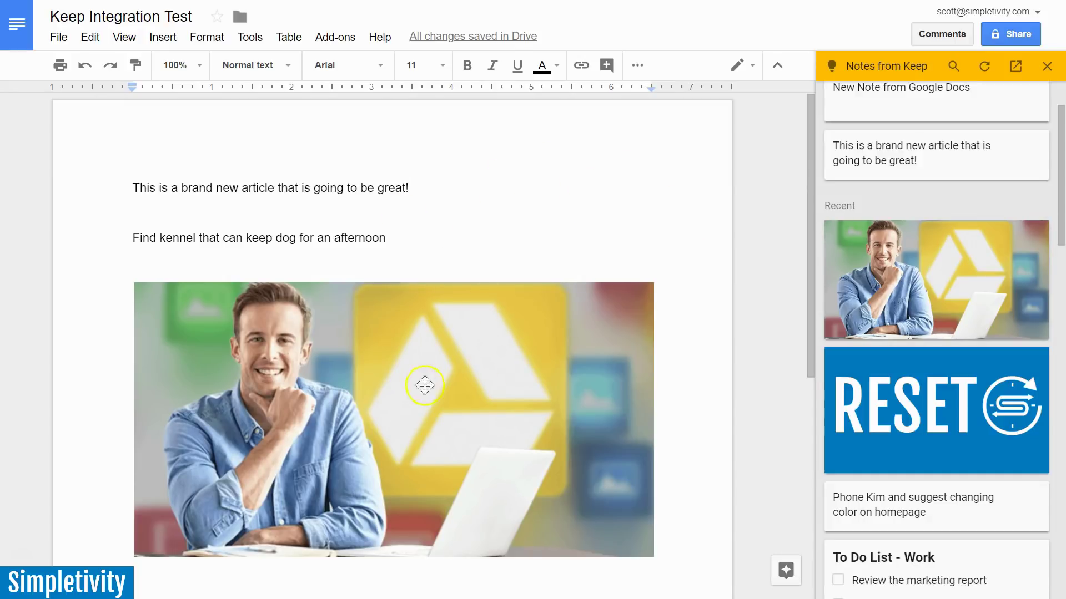
scroll(942, 328, down, 7)
scroll(941, 328, down, 15)
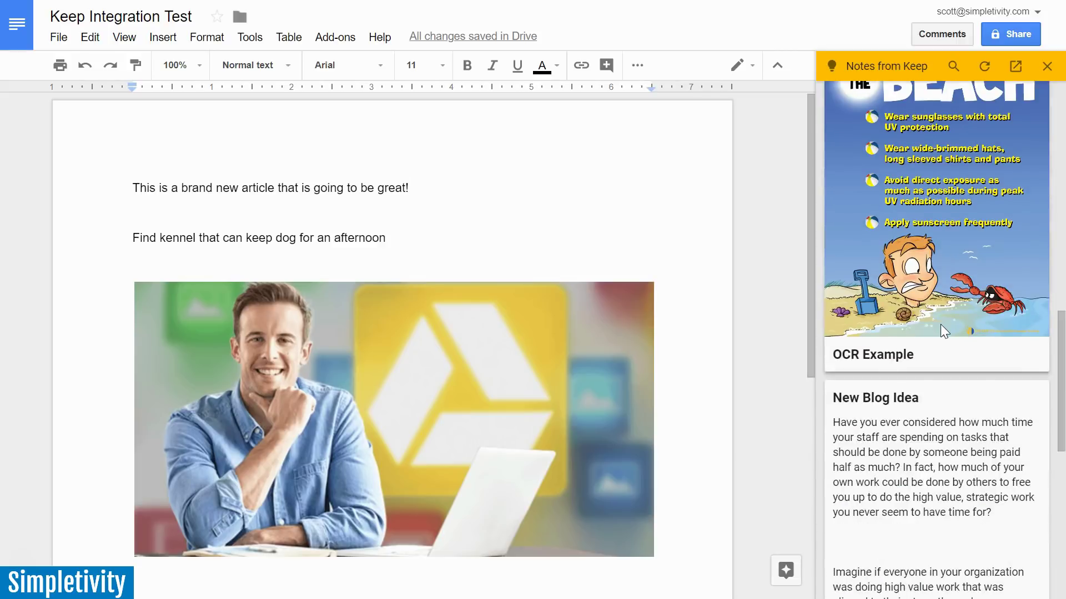
Insert the To-Do List - Personal note below the photo, then save the photo to Keep
scroll(671, 394, down, 5)
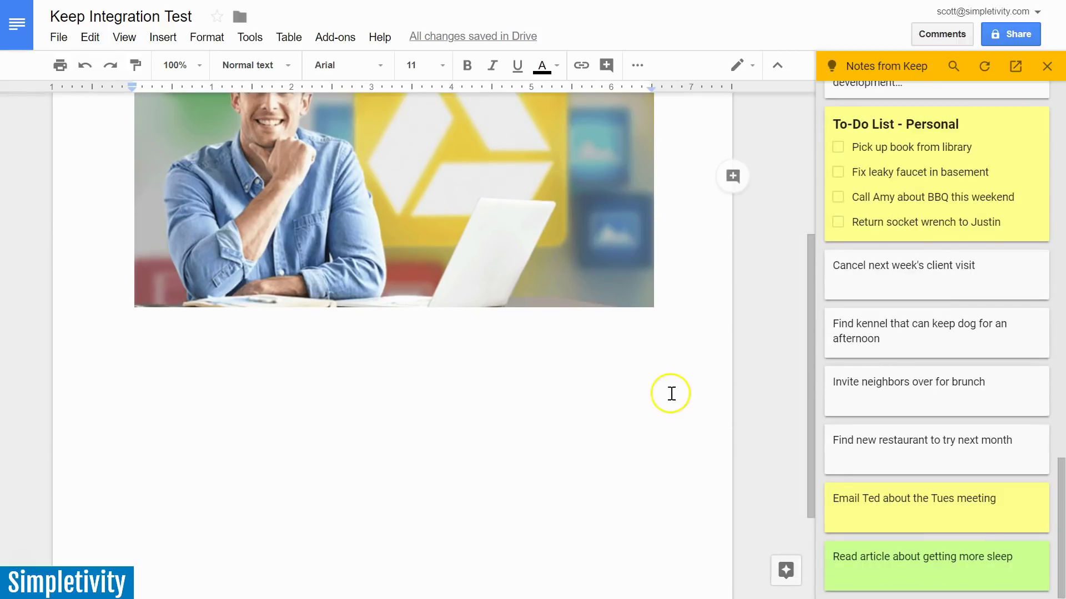
key(Return)
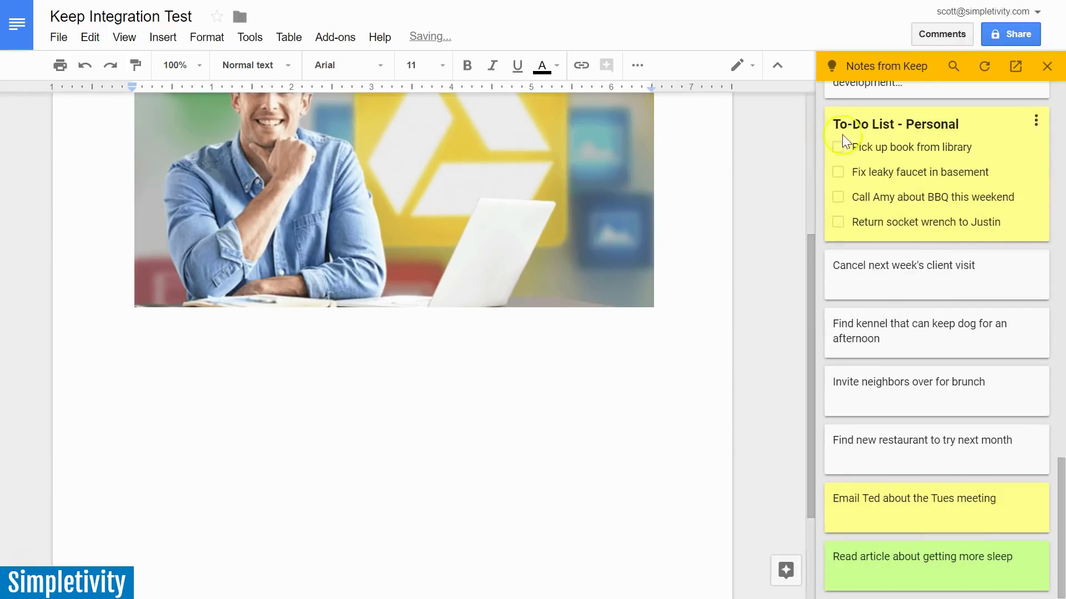
drag(892, 137, 226, 488)
scroll(348, 475, down, 5)
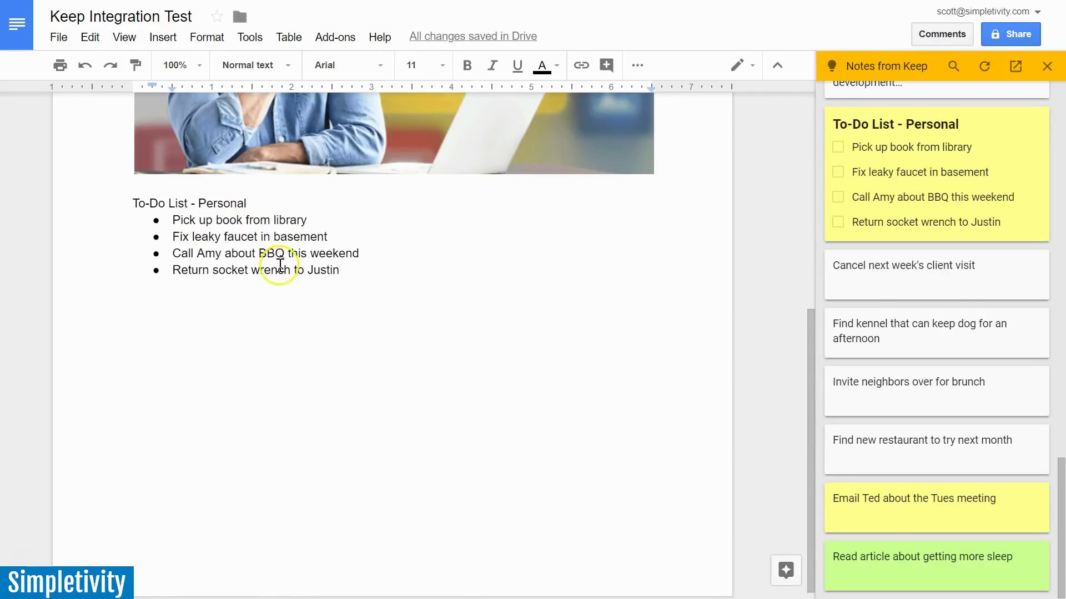
scroll(321, 266, up, 7)
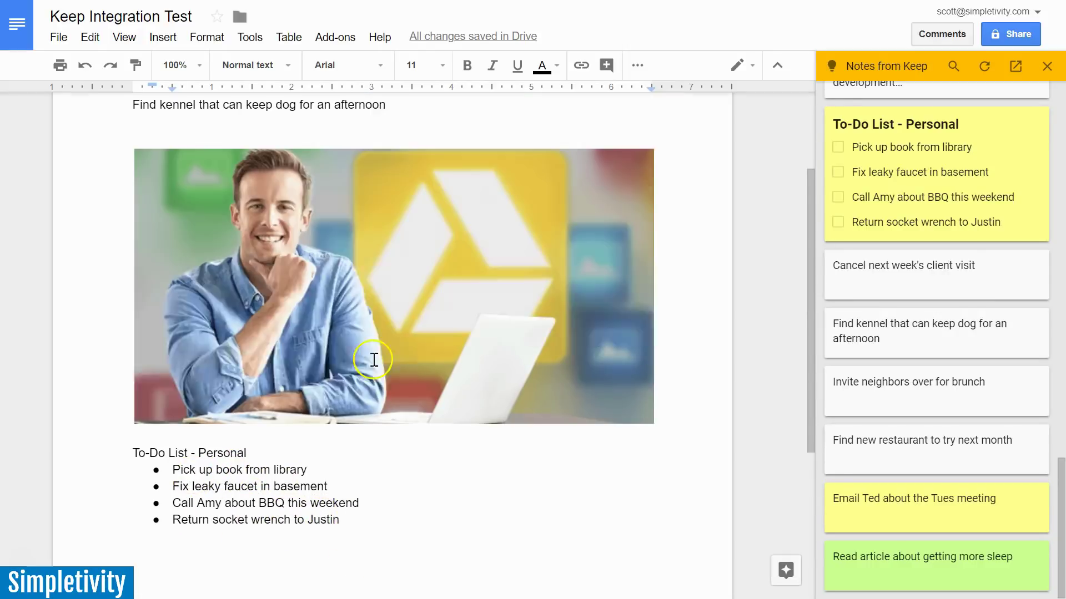
drag(372, 360, 970, 347)
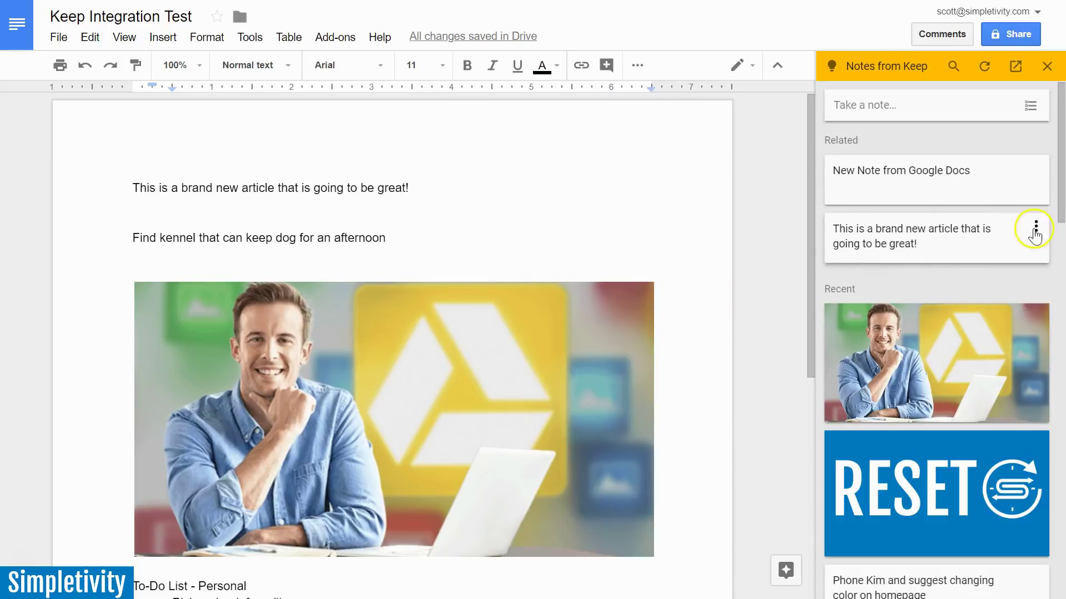
Delete the 'brand new article' and 'New Note from Google Docs' notes from the Keep panel
click(1036, 226)
click(981, 263)
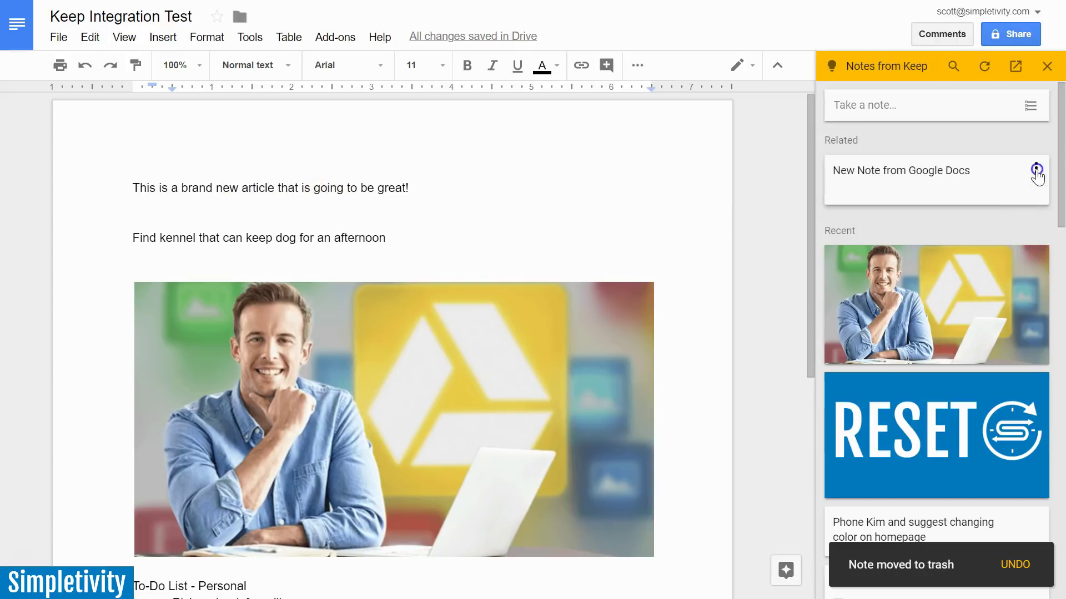
click(1036, 172)
click(1007, 203)
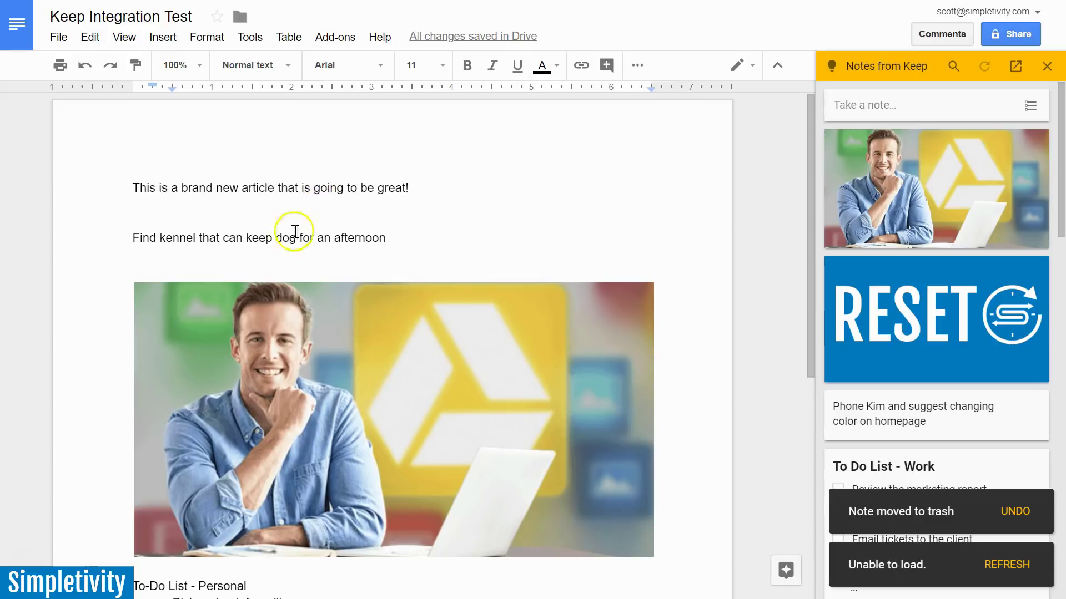
Select the article's opening line in the document
mouse_move(989, 198)
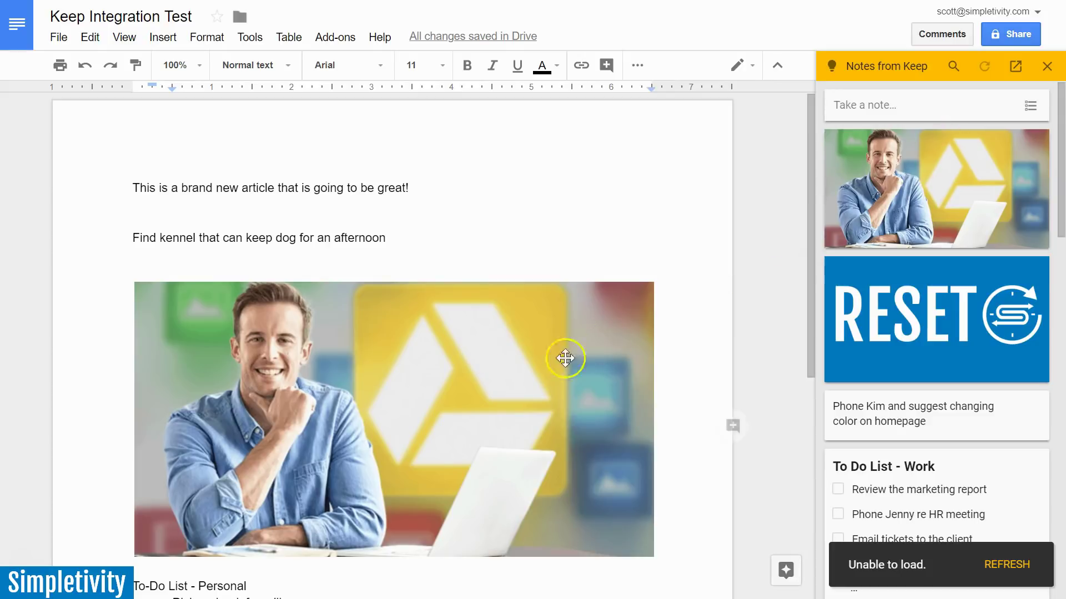
mouse_move(943, 180)
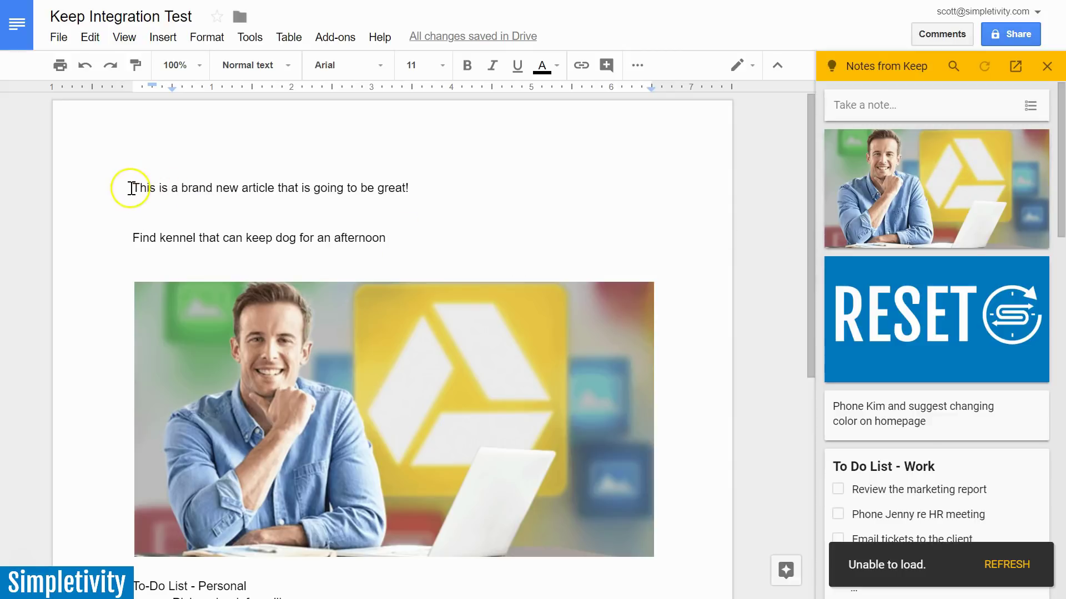
drag(132, 188, 425, 179)
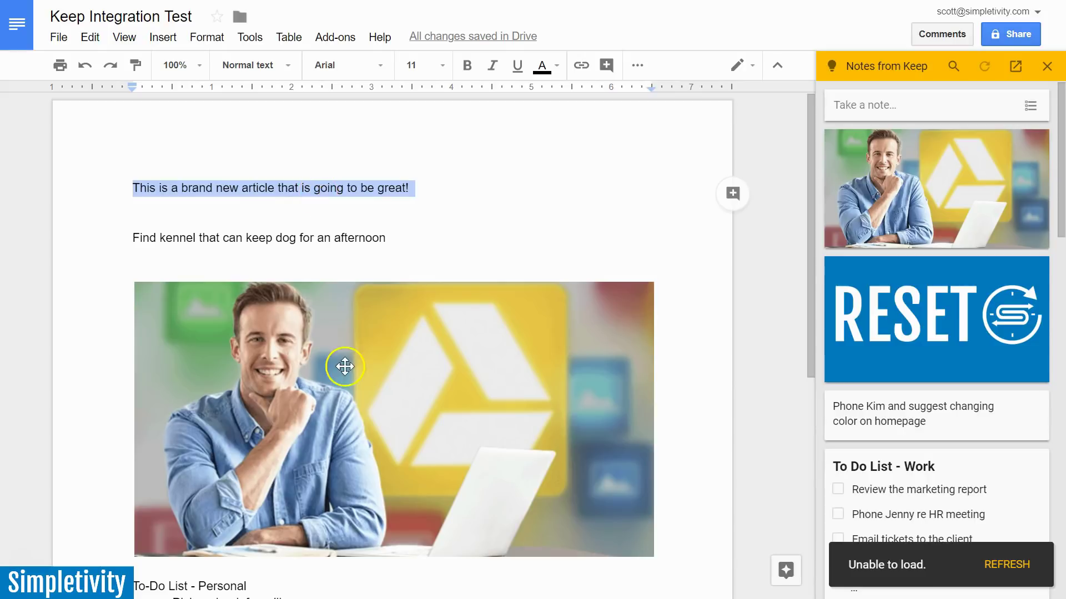
Save the selected line 'This is a brand new article that is going to be great!' to Keep
right_click(318, 192)
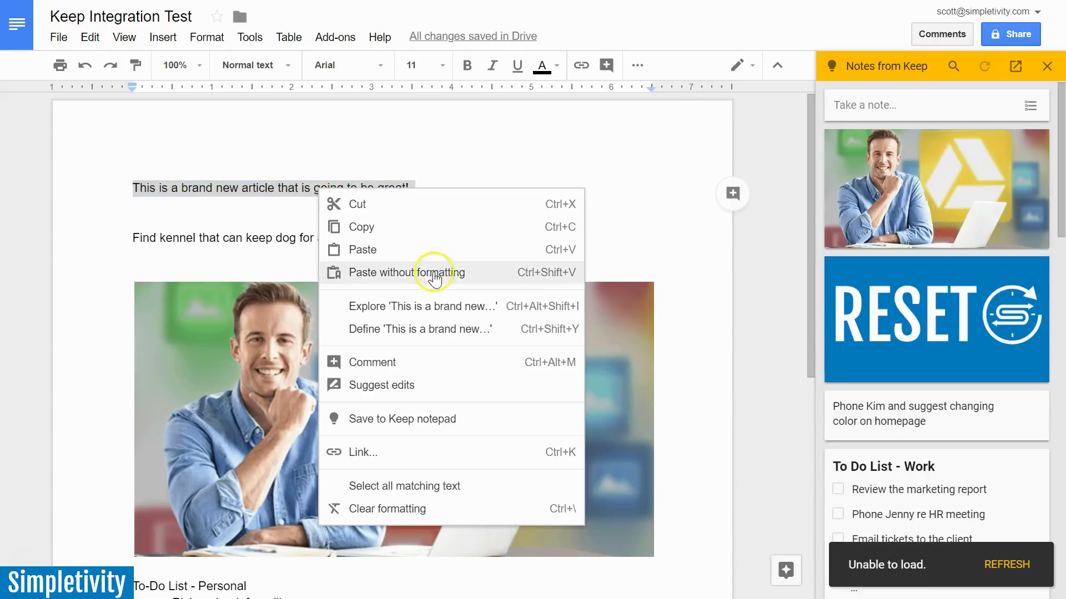
click(481, 425)
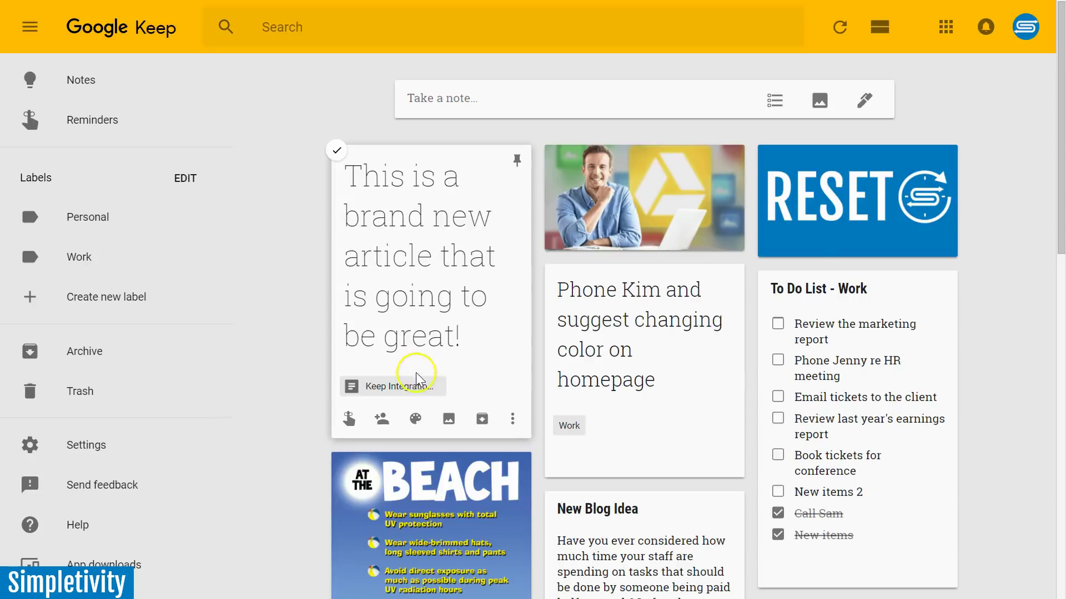
Return to the document below the first line and create a Keep note 'New note from Google Docs'
click(392, 392)
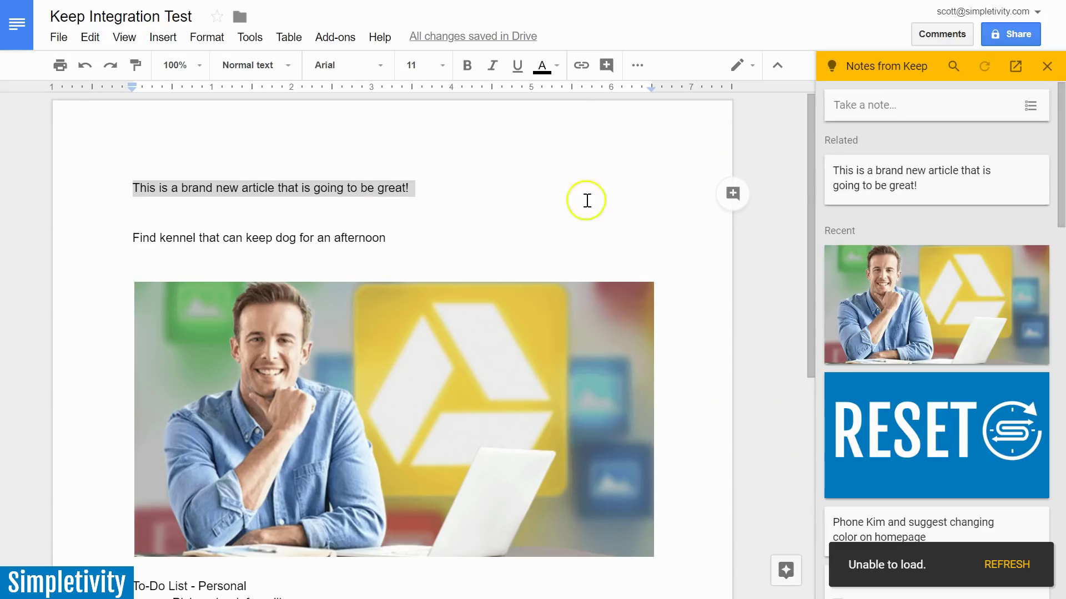
click(525, 208)
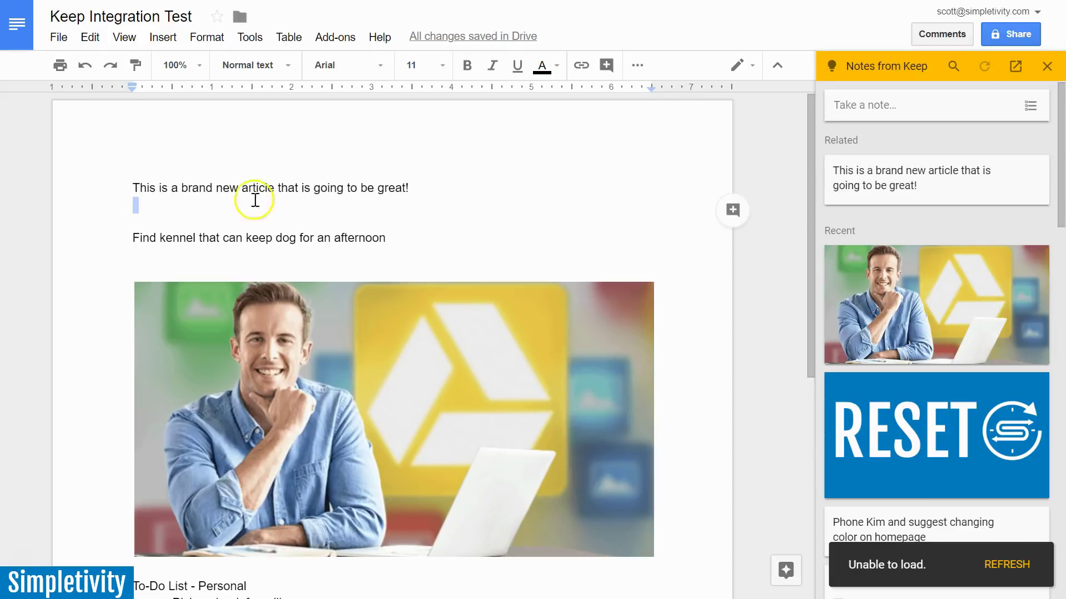
drag(133, 187, 431, 186)
click(436, 187)
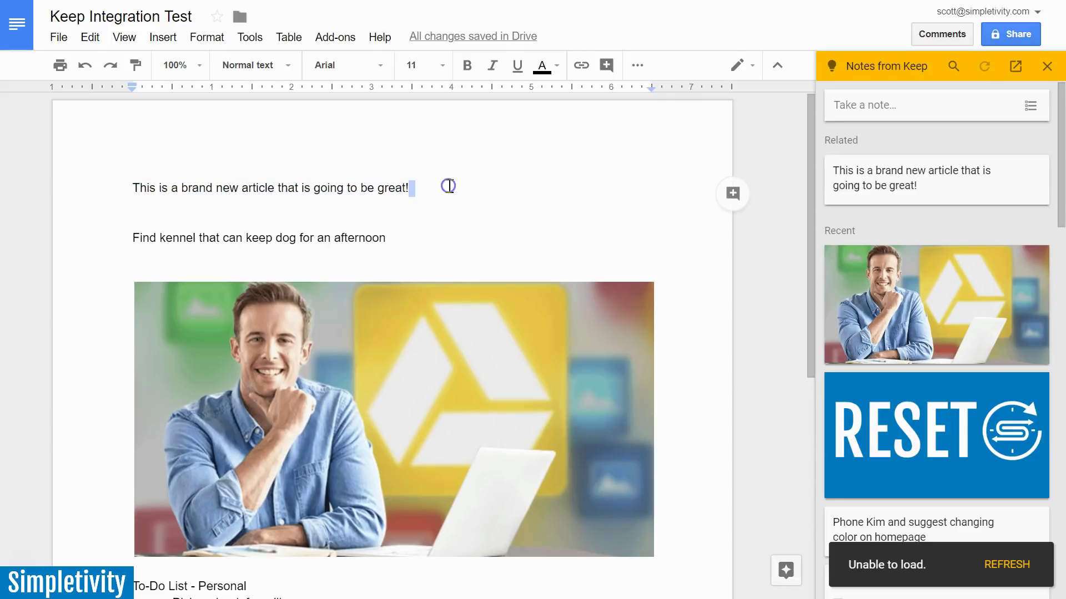
key(Down)
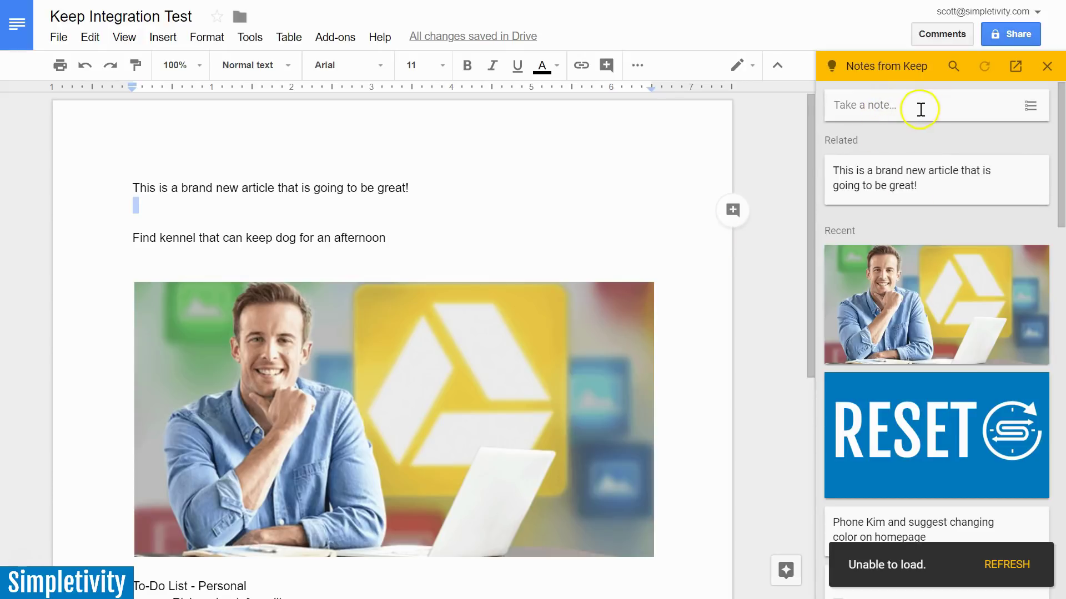
click(895, 106)
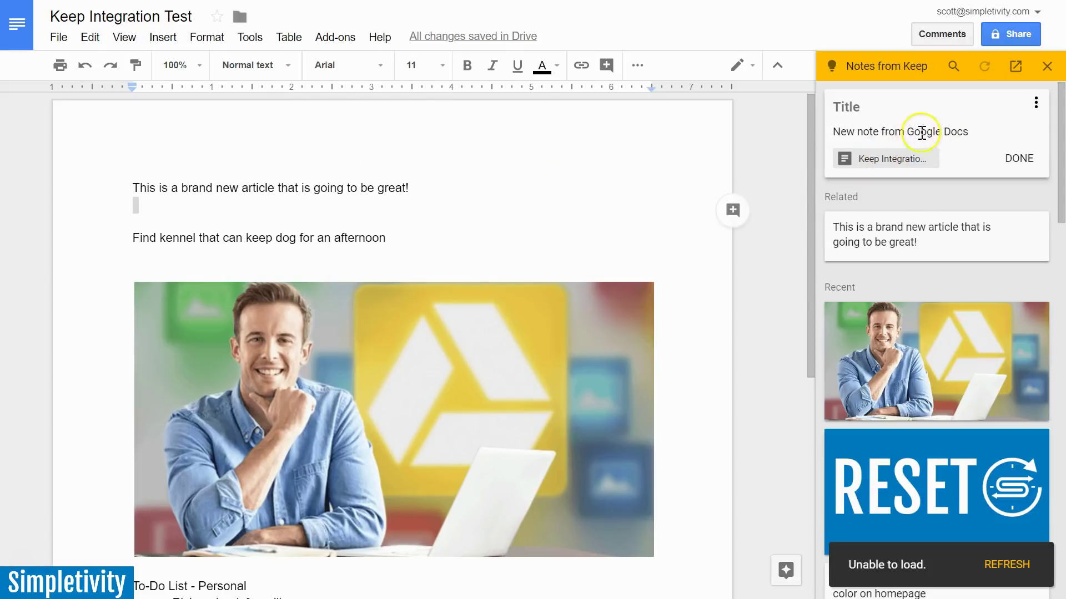
click(1022, 160)
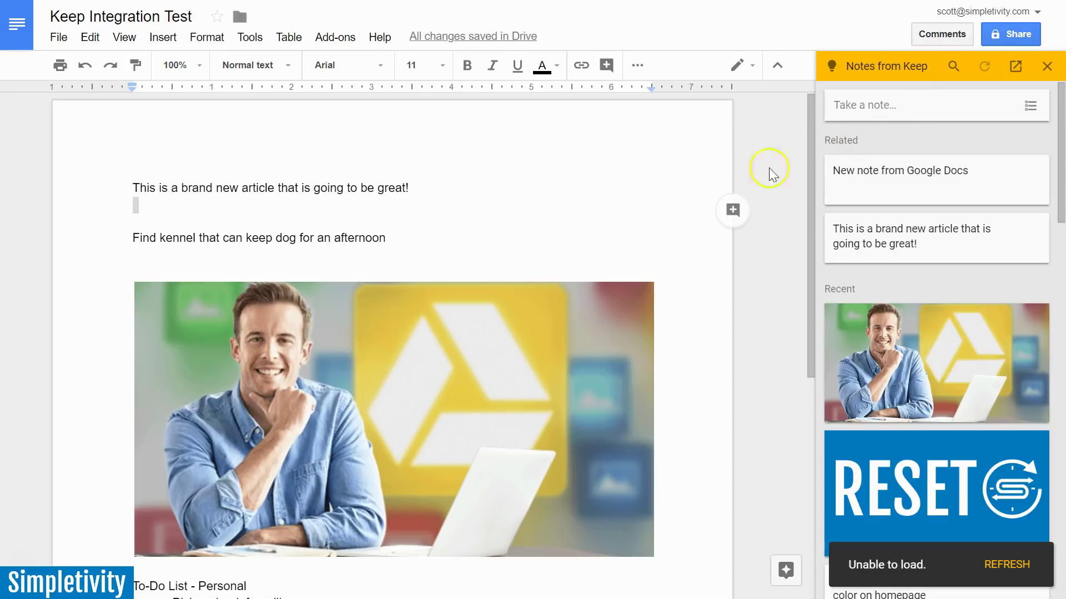
click(903, 109)
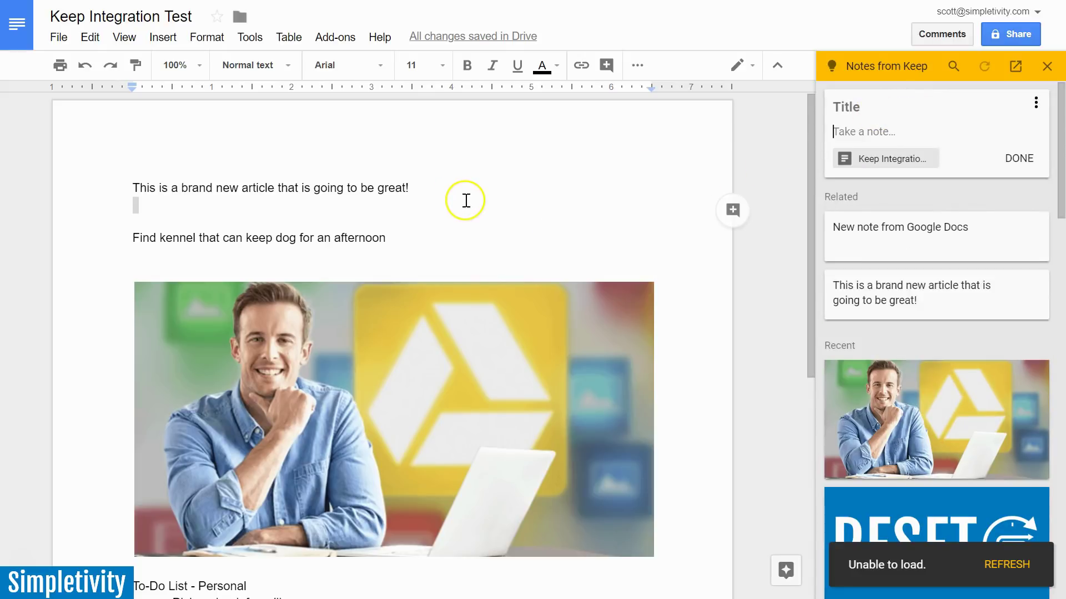
mouse_move(927, 162)
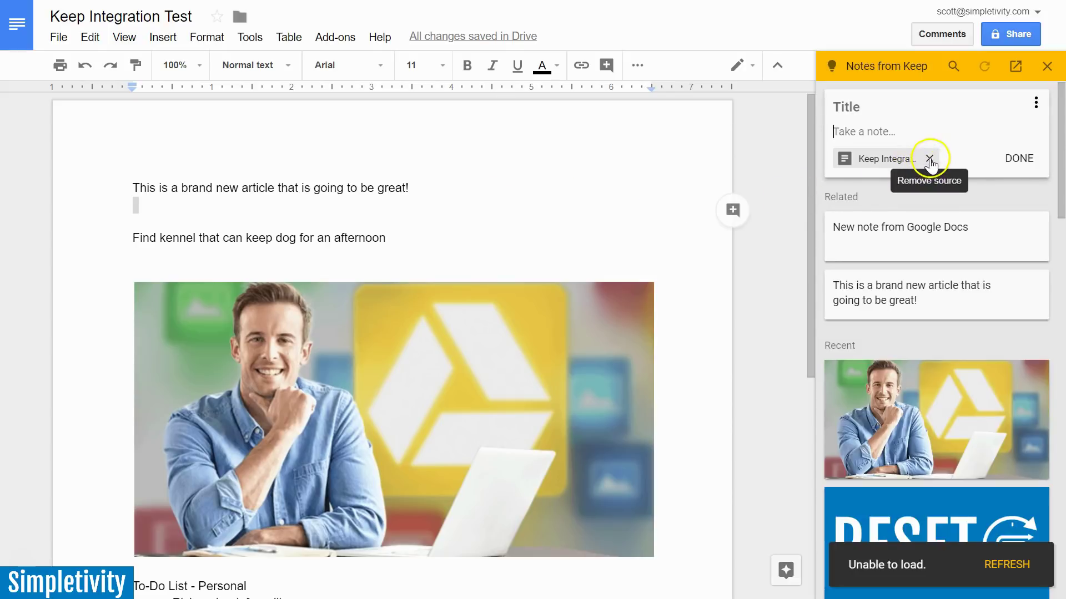
click(929, 159)
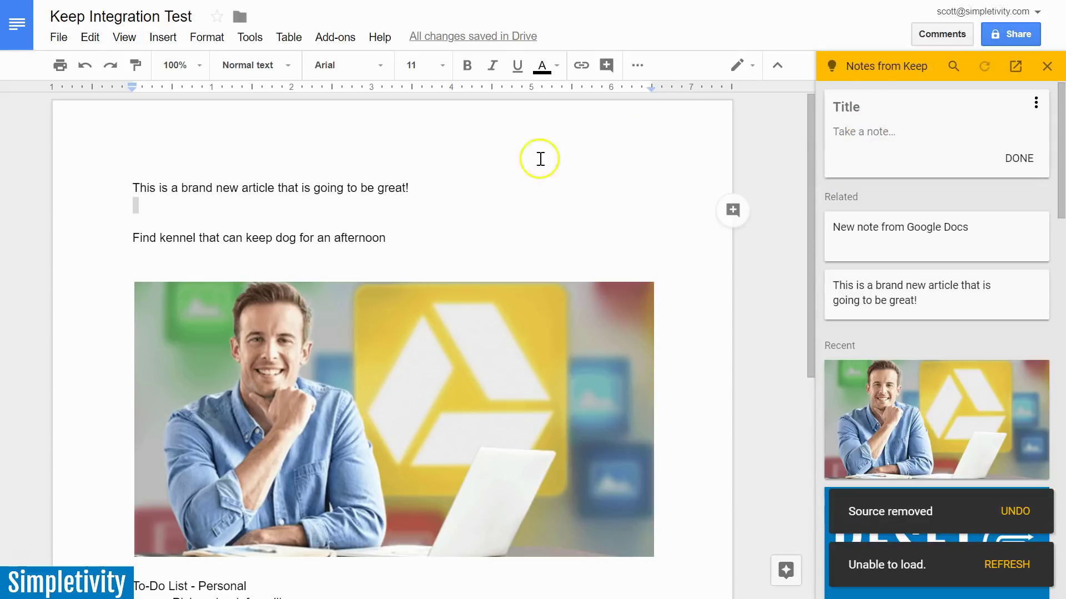
click(1018, 158)
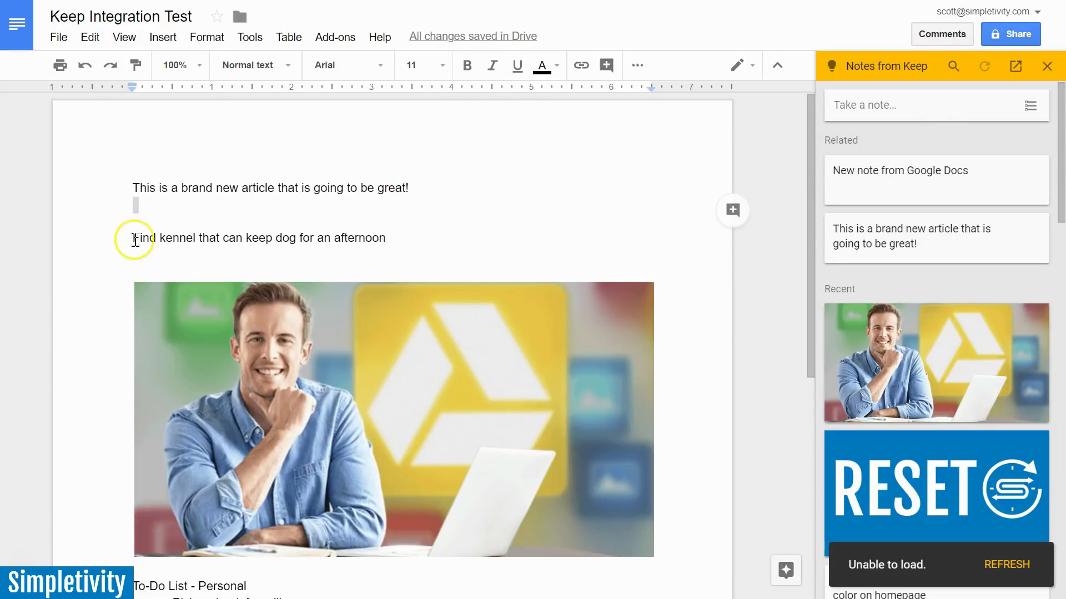
drag(134, 240, 410, 240)
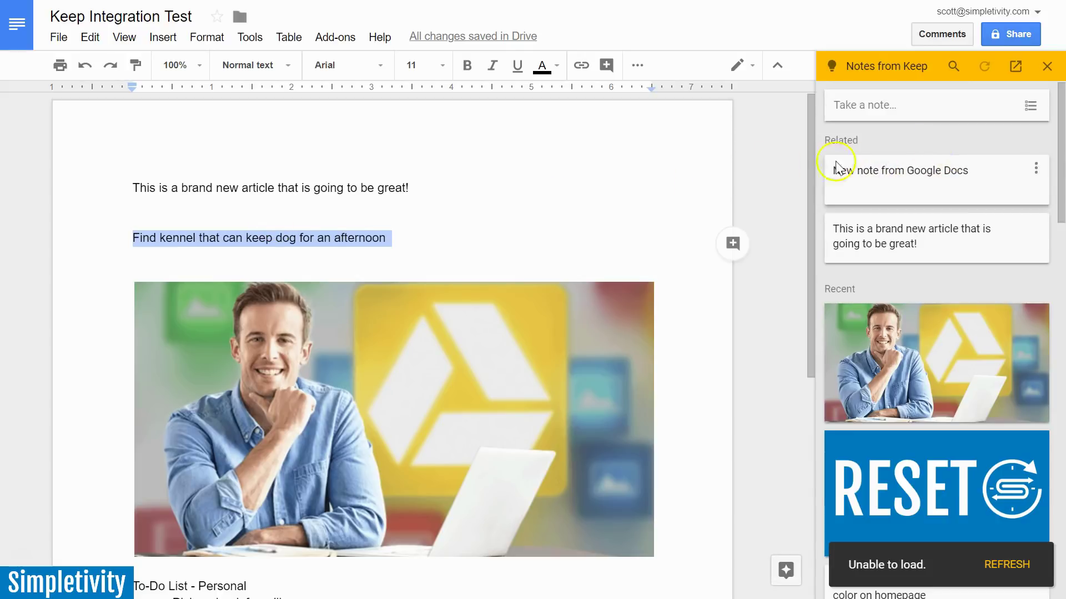
click(533, 179)
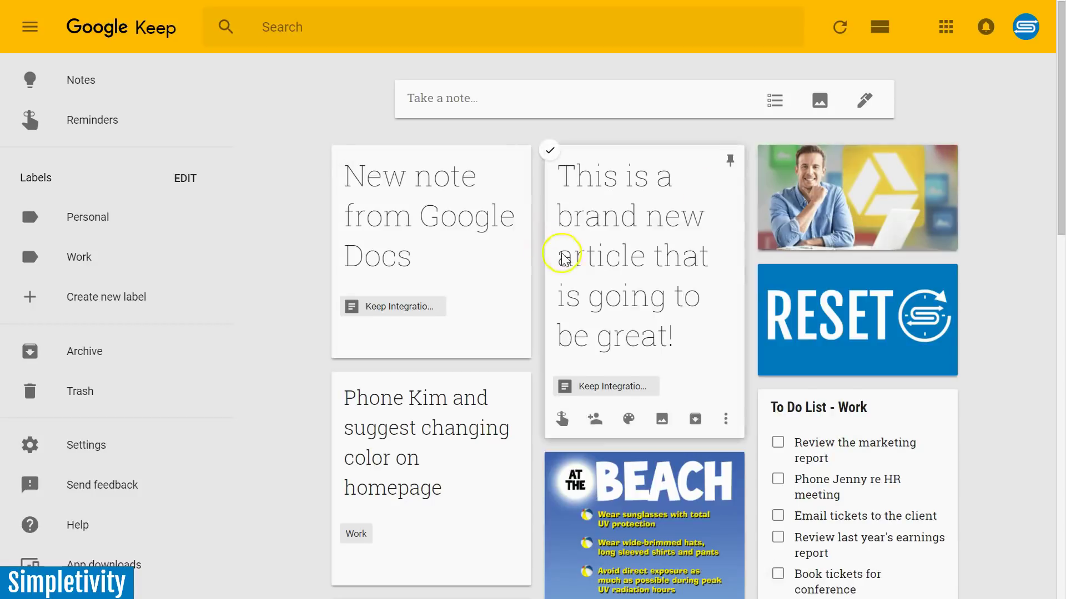
Scroll the Keep notes grid until the pinned New Blog Idea note is visible
scroll(981, 235, down, 15)
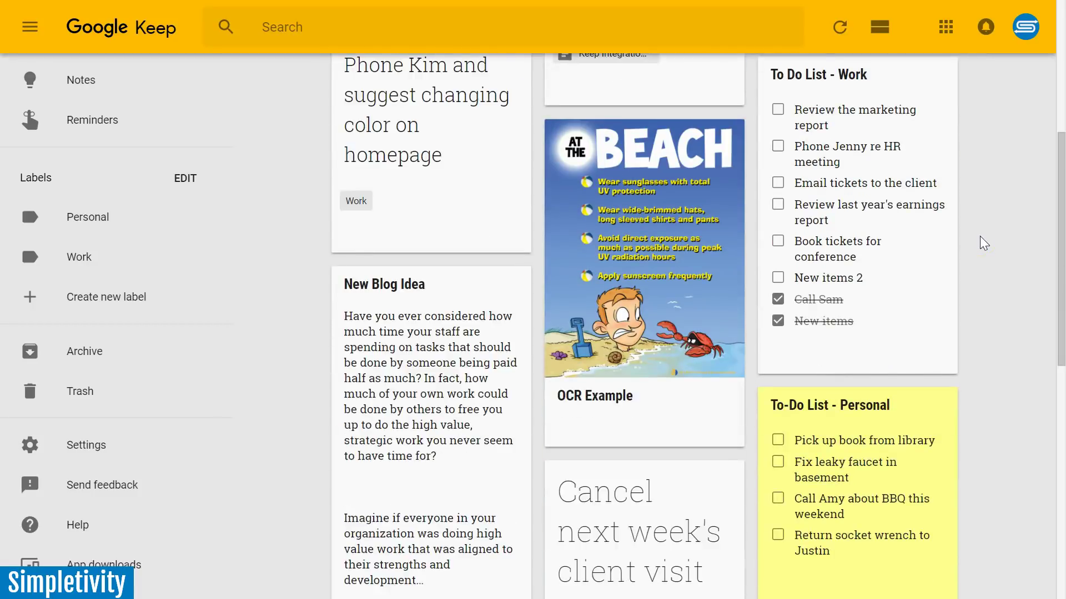
scroll(980, 236, up, 16)
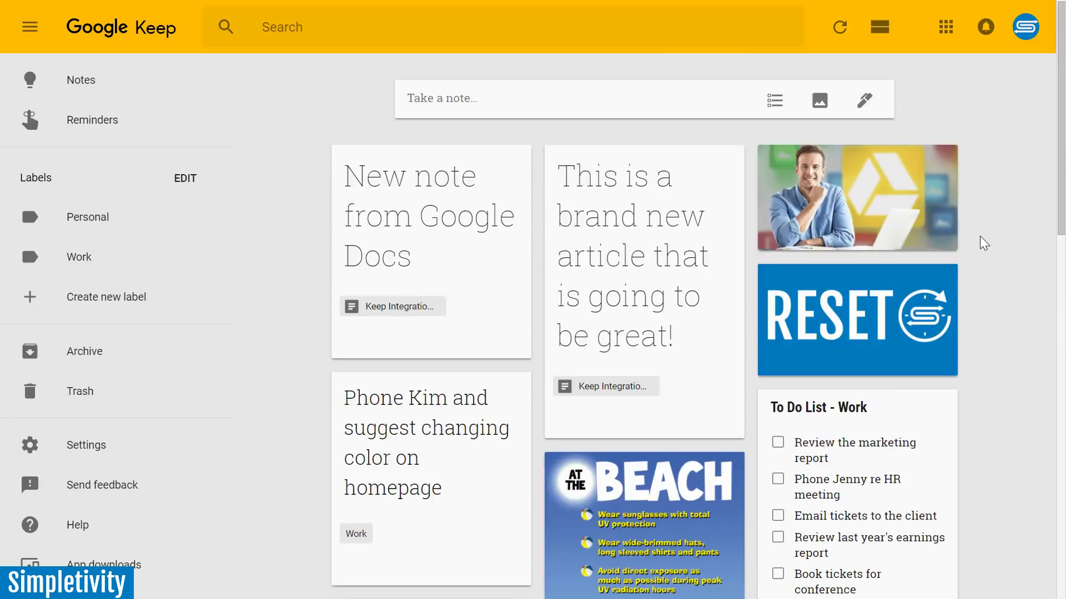
scroll(980, 235, down, 7)
scroll(980, 235, down, 1)
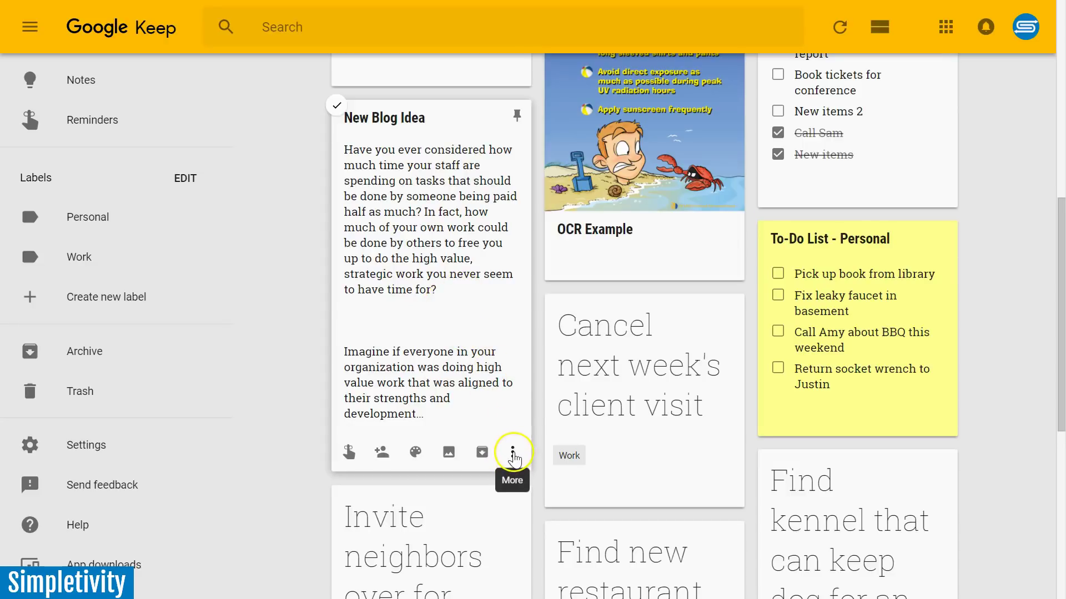
Copy the New Blog Idea note into a new Google Docs document from its More menu
click(512, 457)
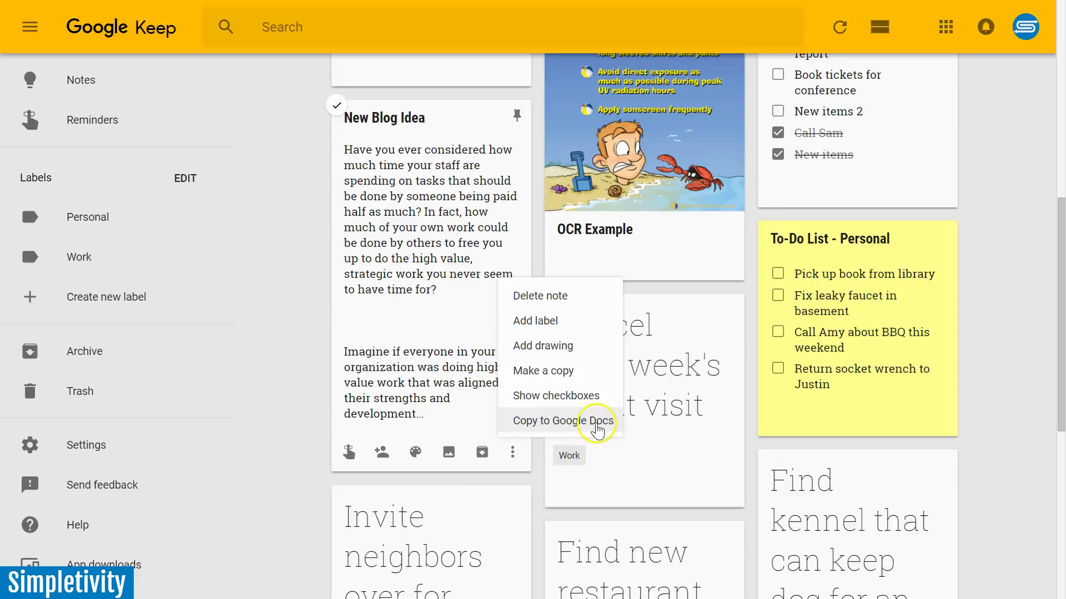
click(544, 422)
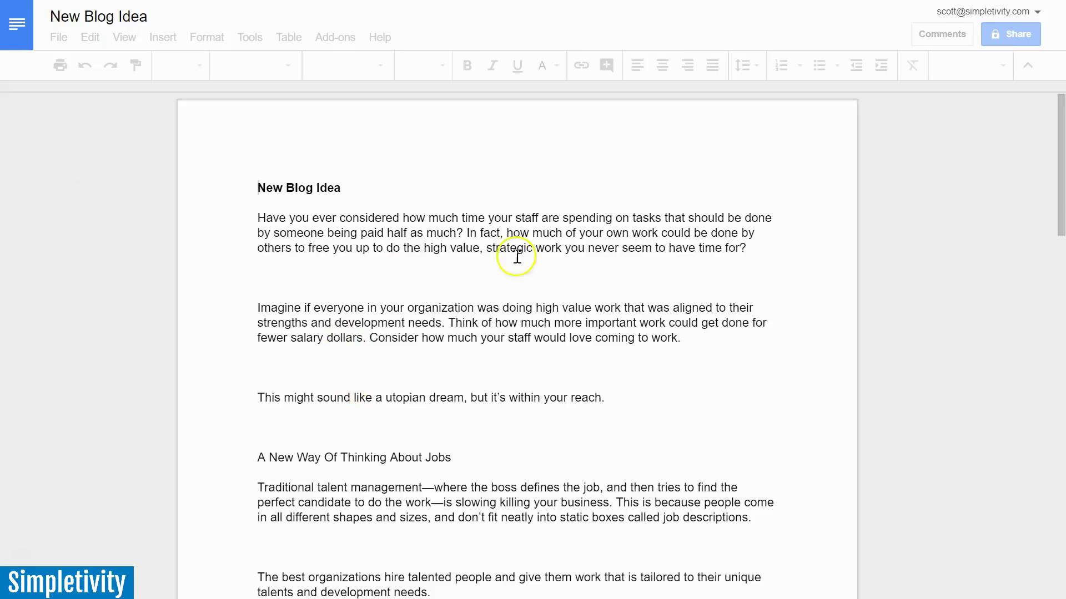
scroll(656, 325, down, 10)
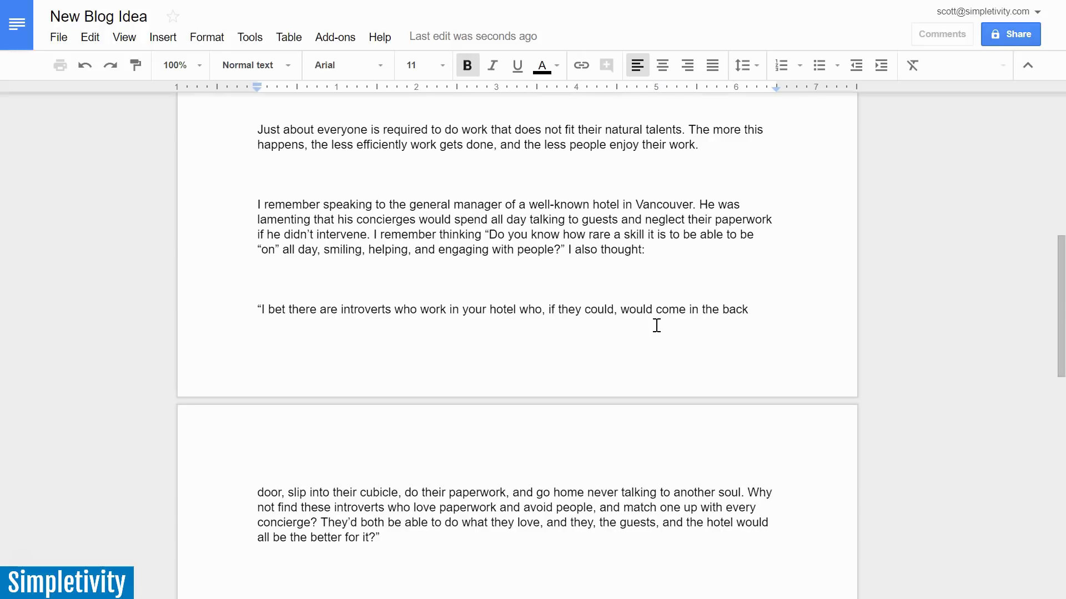
scroll(656, 326, up, 10)
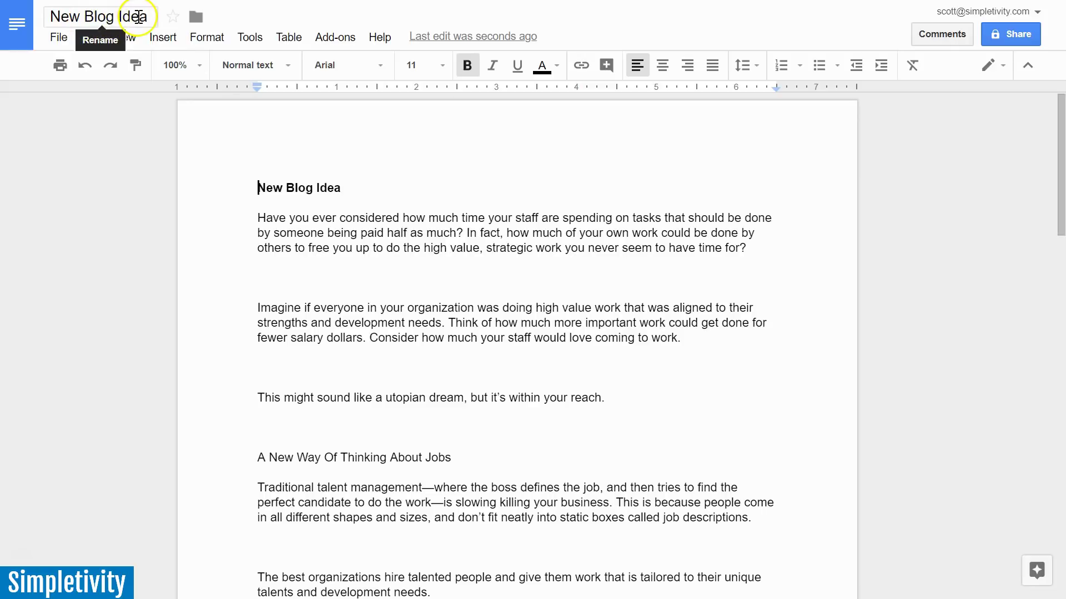
scroll(525, 277, down, 15)
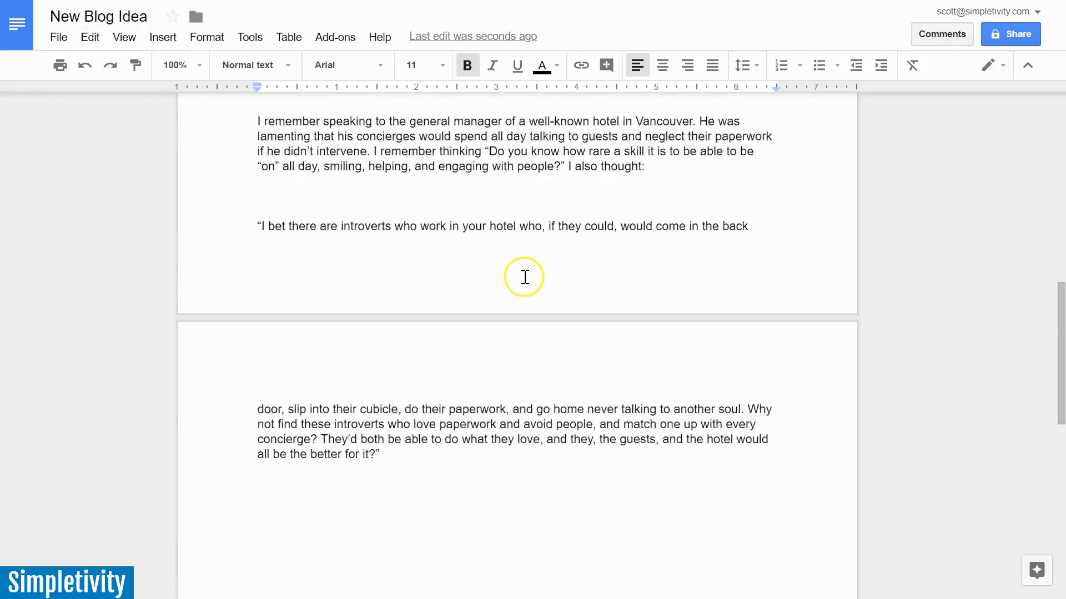
scroll(524, 278, up, 15)
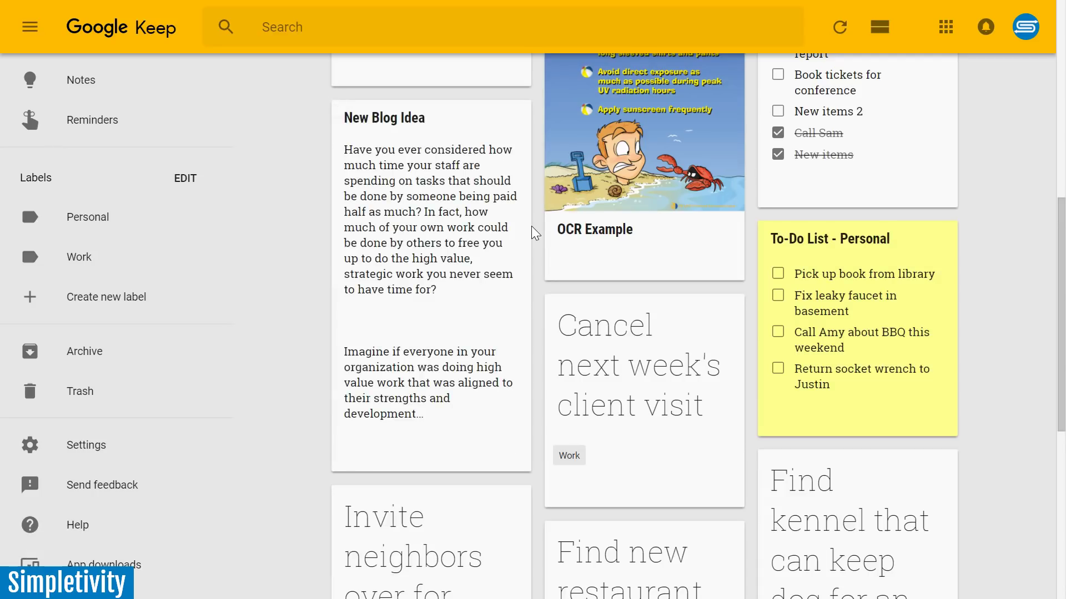
mouse_move(479, 340)
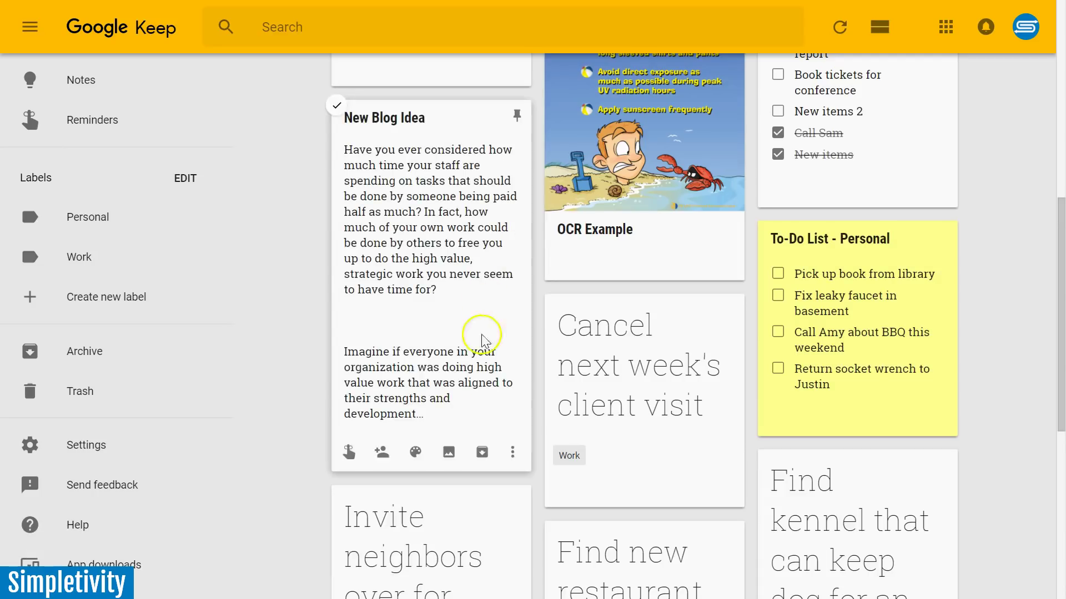
click(512, 455)
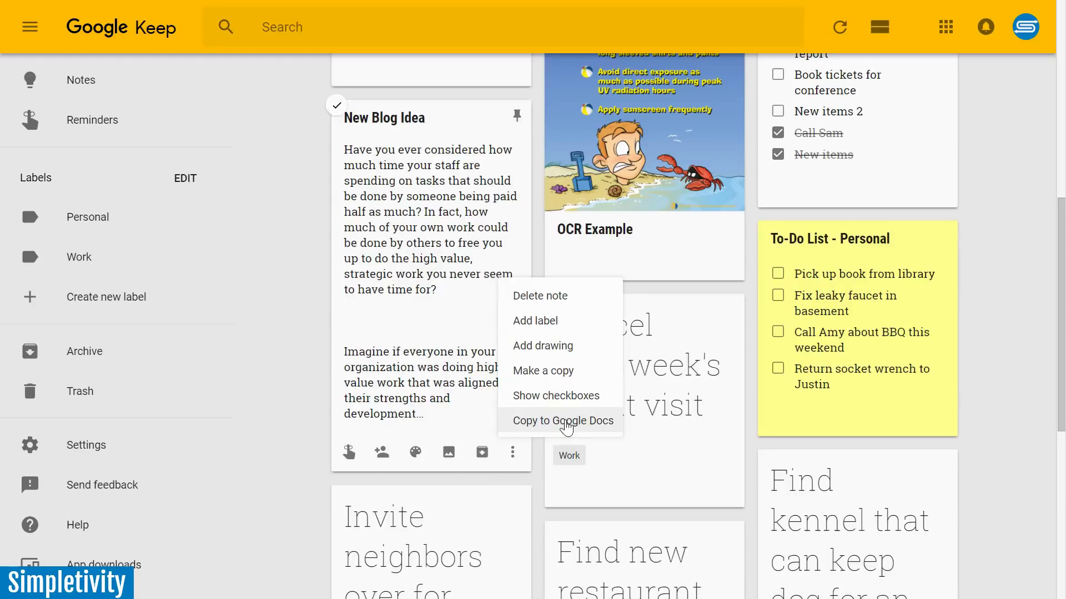
click(305, 350)
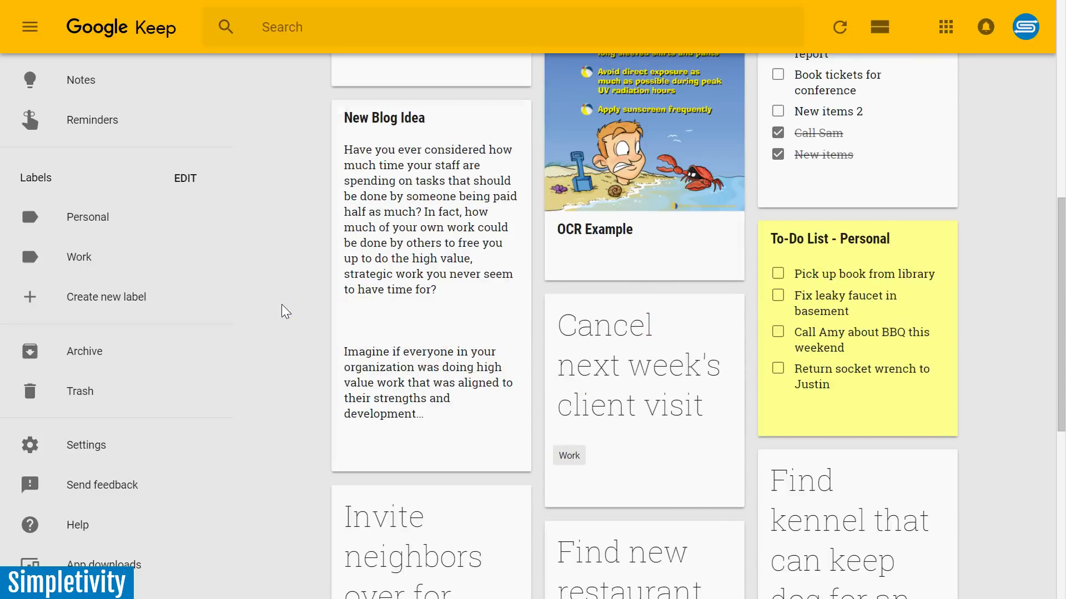
scroll(282, 305, up, 9)
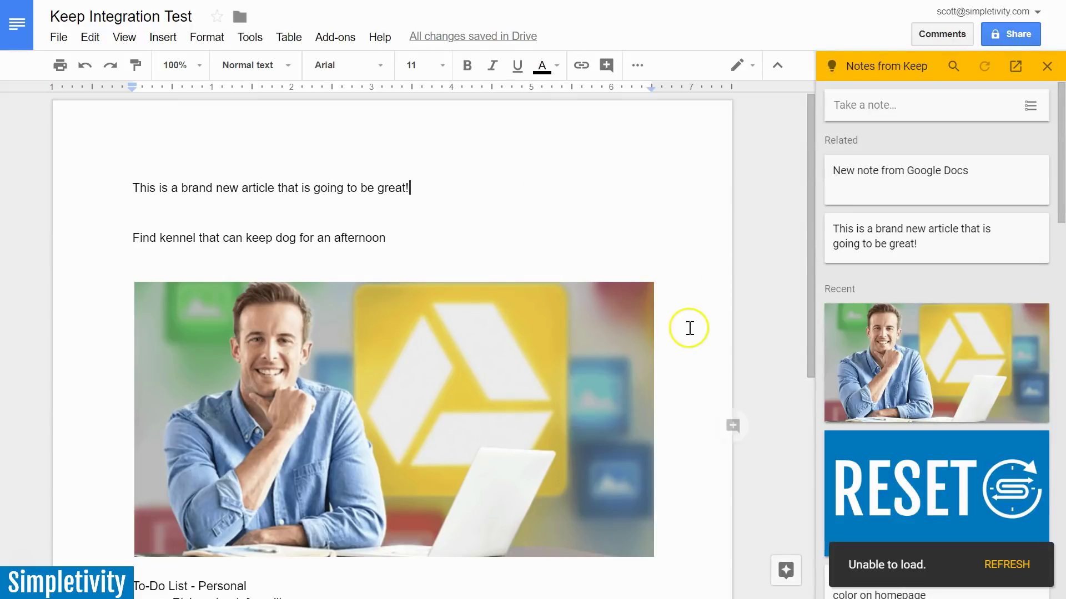
scroll(688, 326, down, 7)
scroll(688, 327, up, 7)
scroll(690, 328, down, 2)
scroll(690, 328, down, 6)
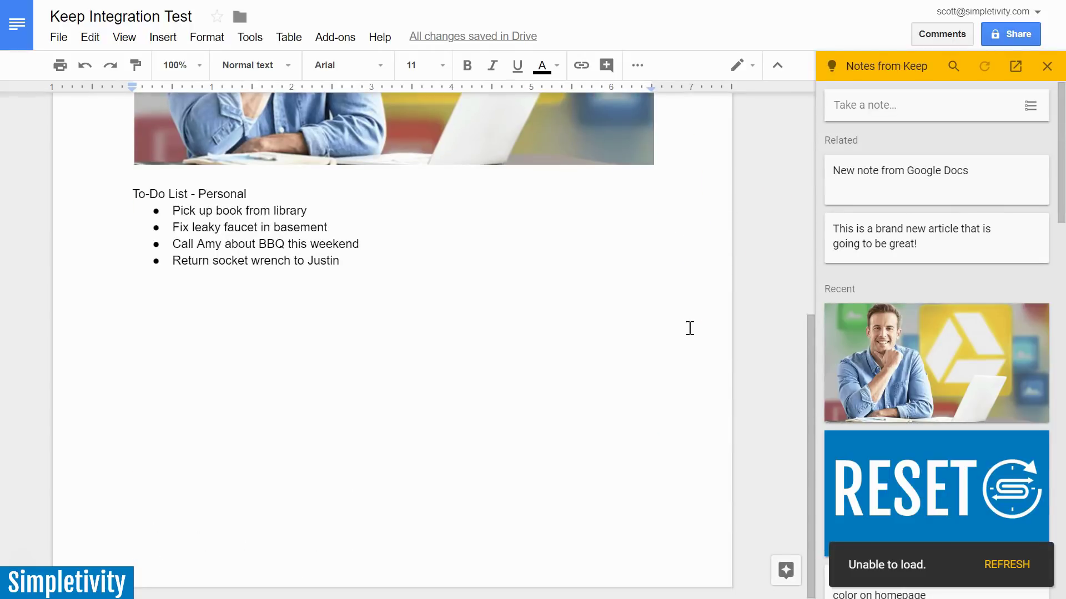
scroll(690, 328, up, 7)
scroll(690, 328, down, 7)
scroll(689, 328, up, 7)
scroll(688, 328, down, 3)
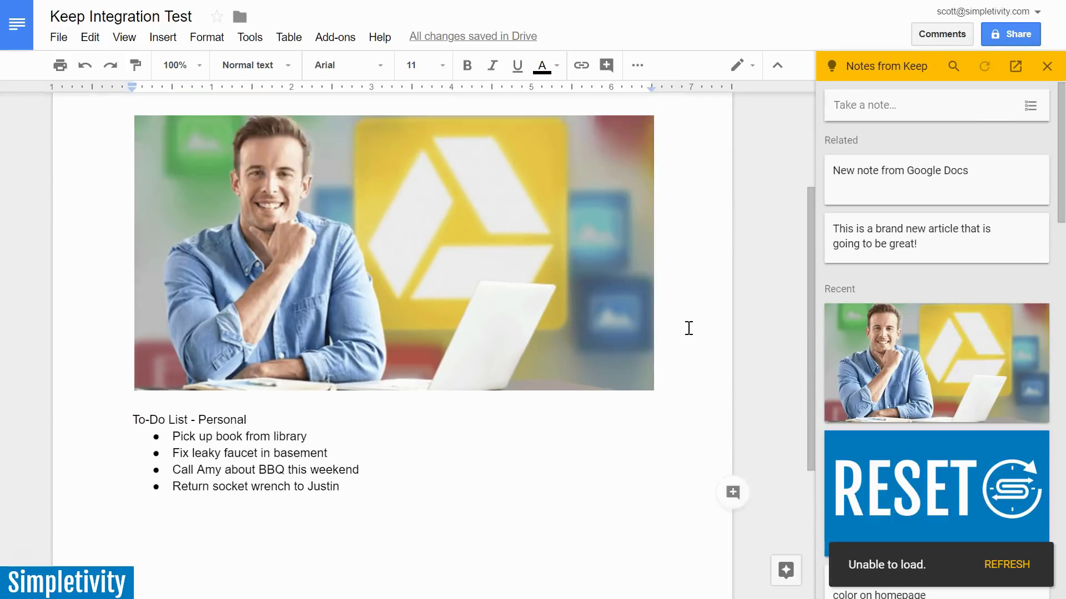
scroll(689, 328, up, 3)
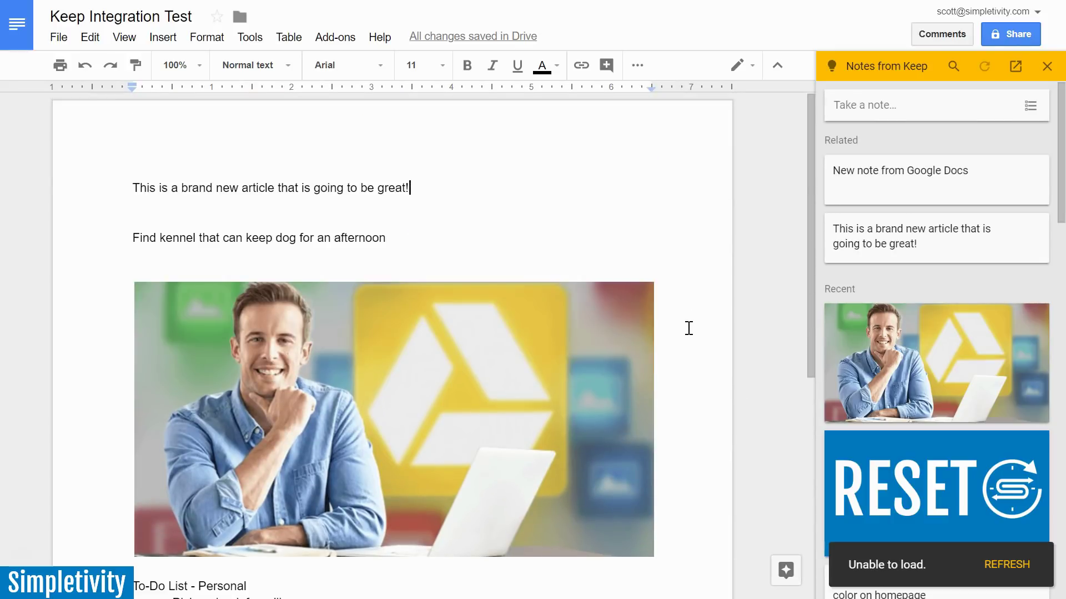
scroll(910, 244, down, 5)
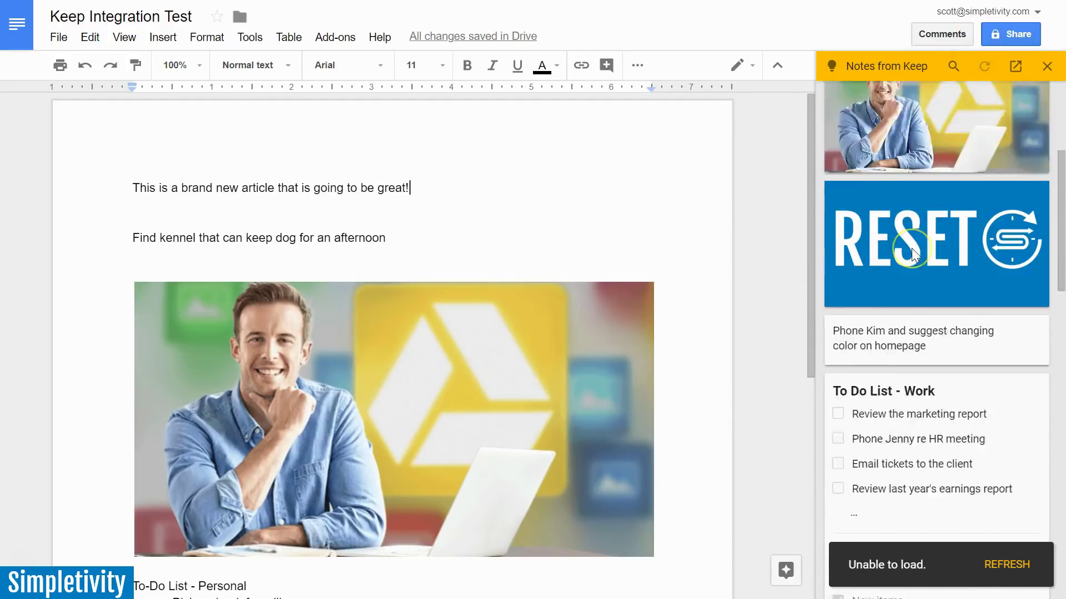
scroll(913, 255, down, 2)
scroll(928, 251, down, 8)
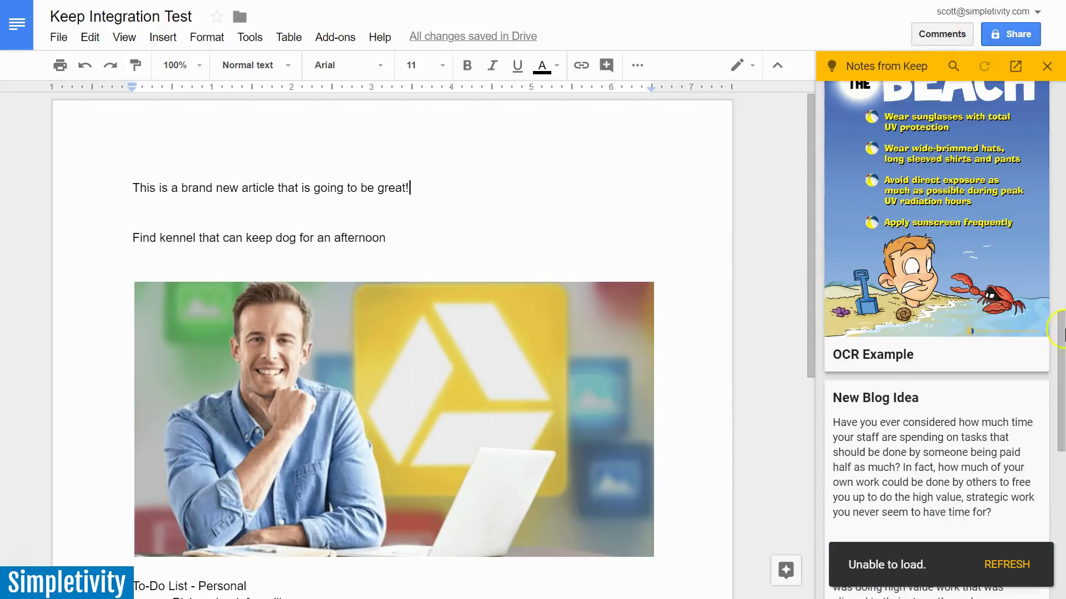
scroll(999, 250, up, 3)
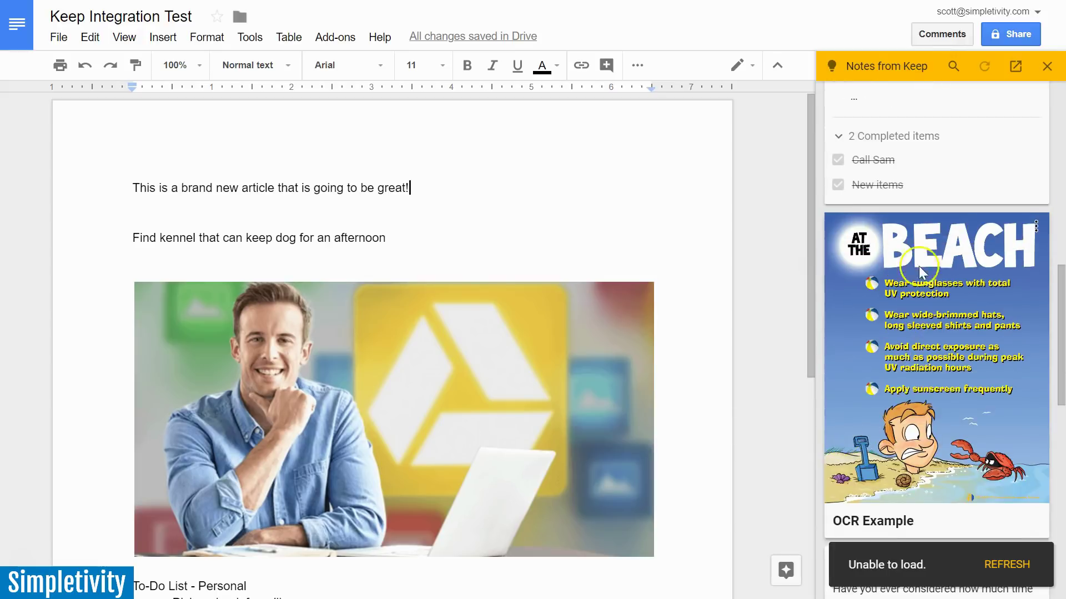
click(1035, 229)
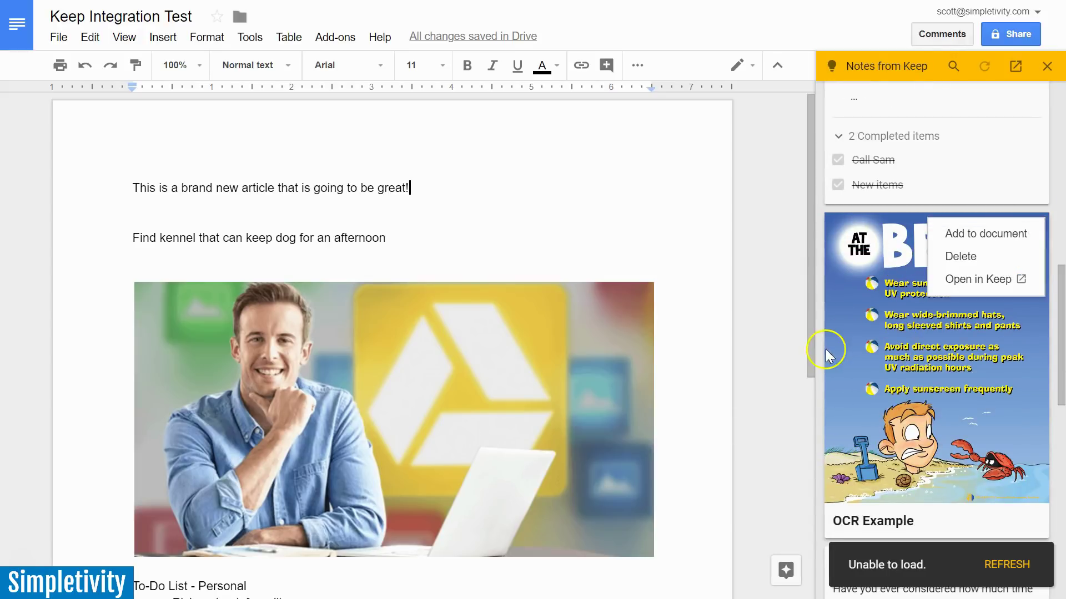
click(801, 279)
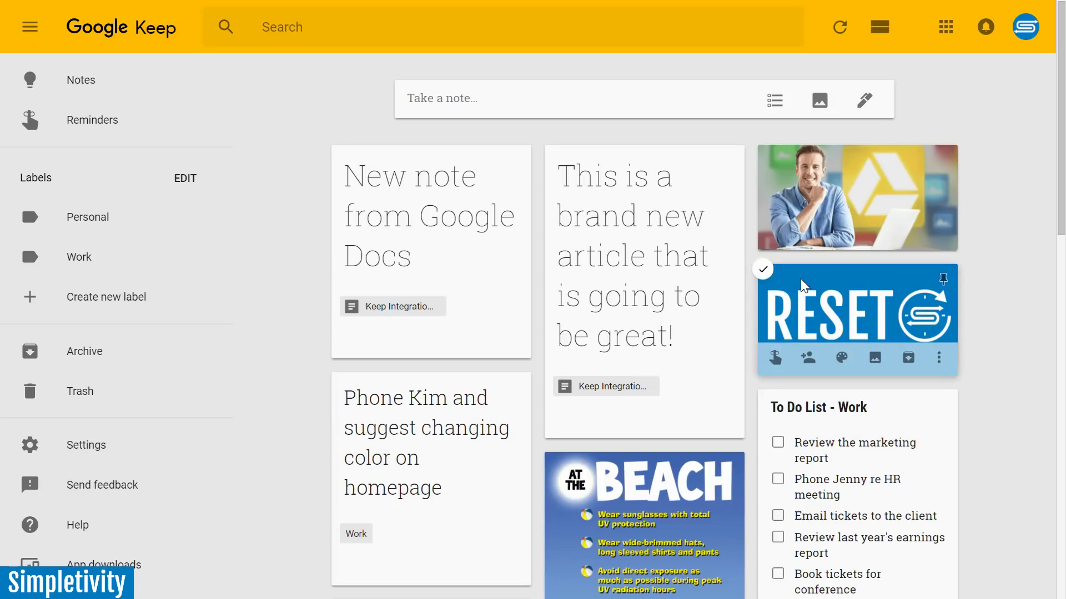
Use Grab image text on the OCR Example note to pull in the At the Beach poster's sun-safety text
scroll(757, 328, down, 6)
scroll(757, 329, up, 2)
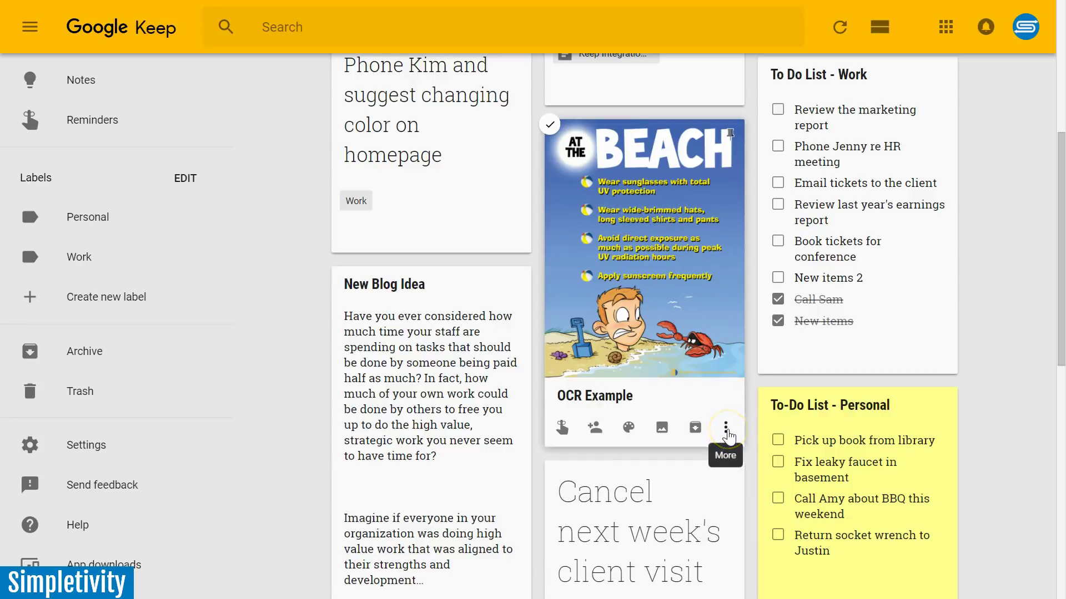
click(726, 428)
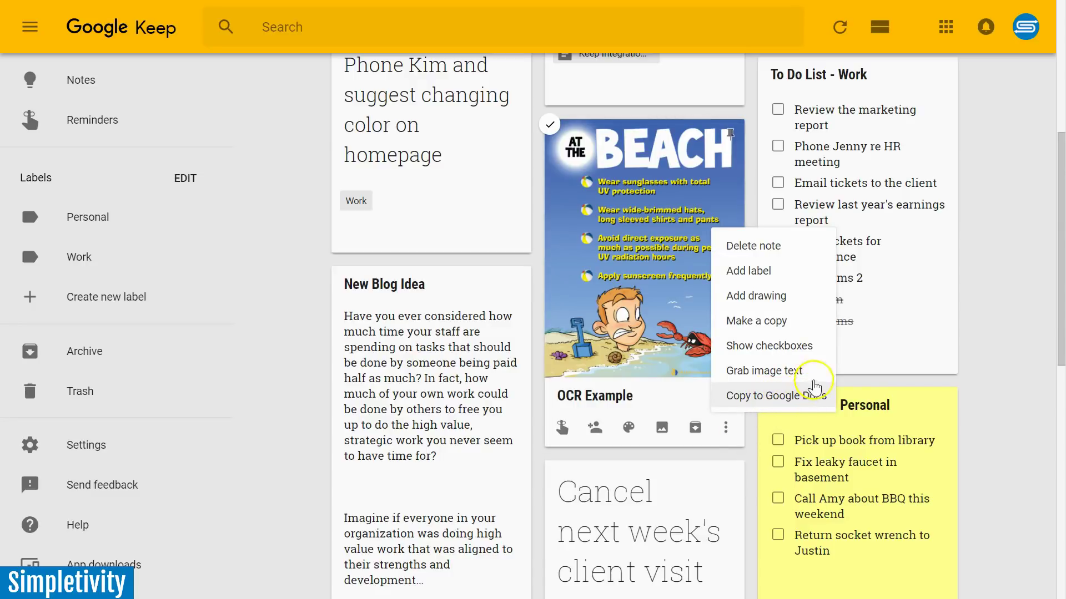
click(768, 370)
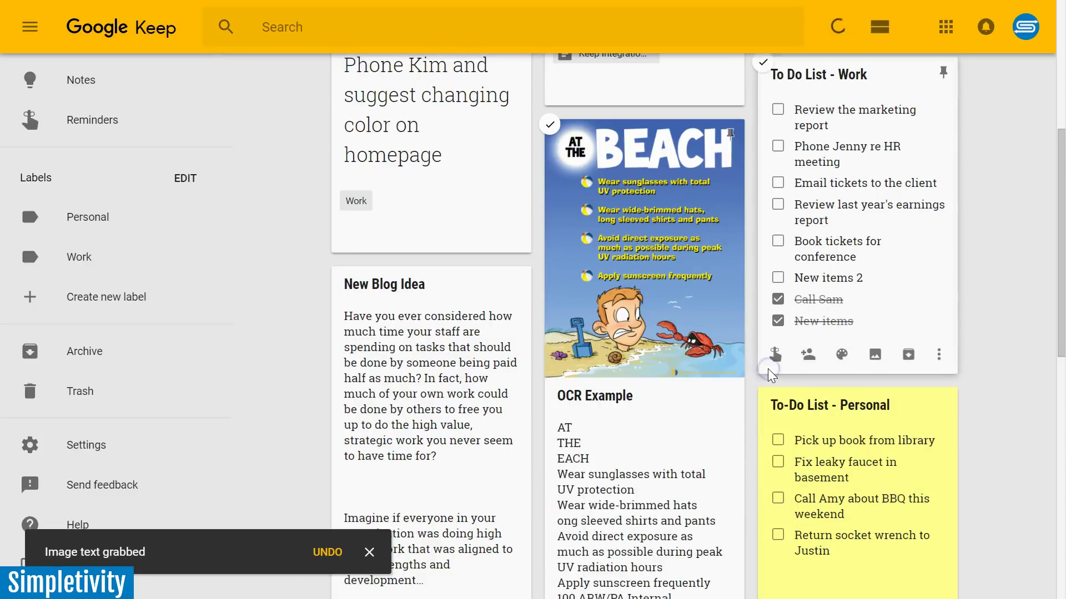
click(689, 322)
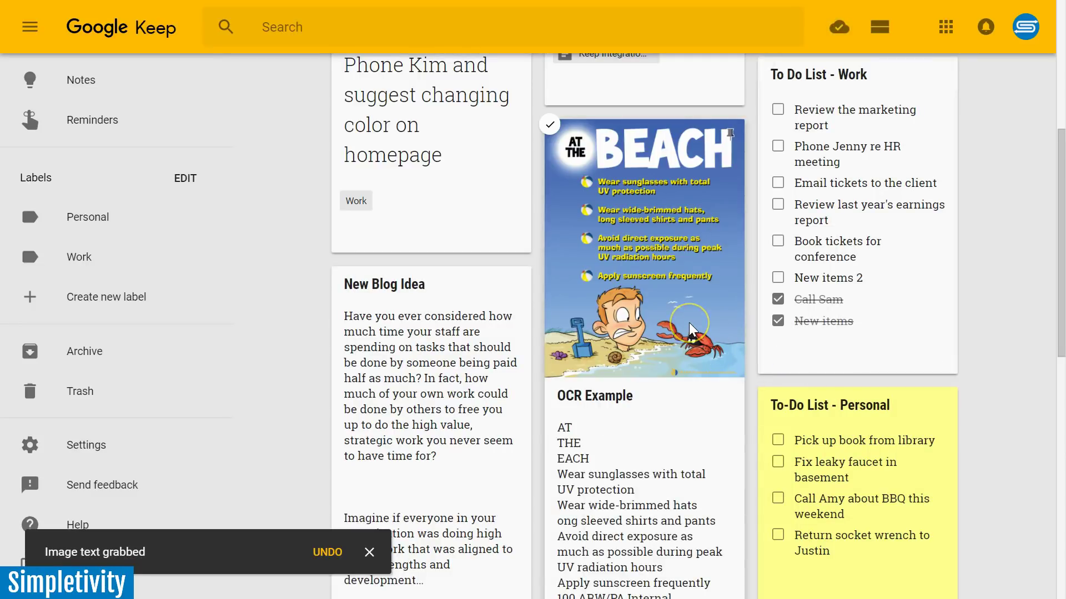
scroll(689, 322, down, 3)
scroll(693, 255, up, 3)
scroll(674, 214, down, 4)
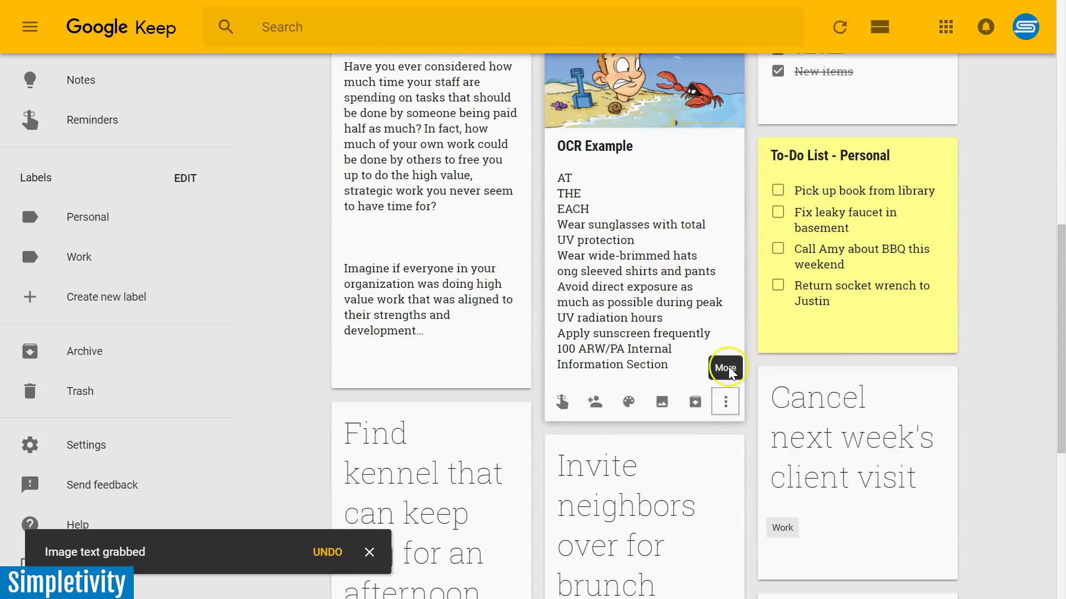
Replace the misread 'ong' with 'long' in the OCR Example note so it reads 'long sleeved shirts and pants'
click(662, 286)
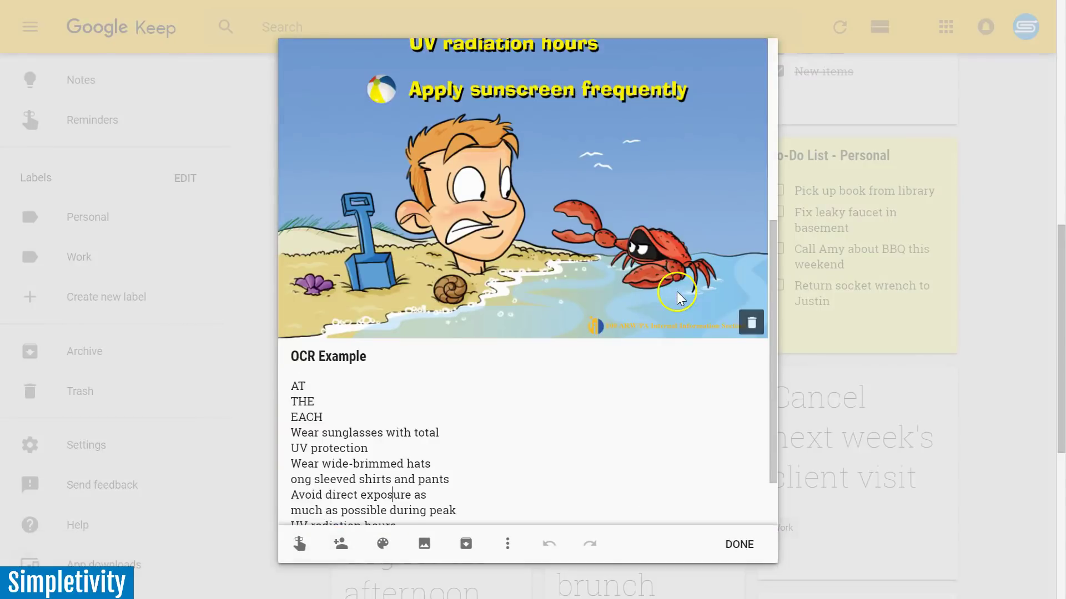
scroll(679, 296, down, 2)
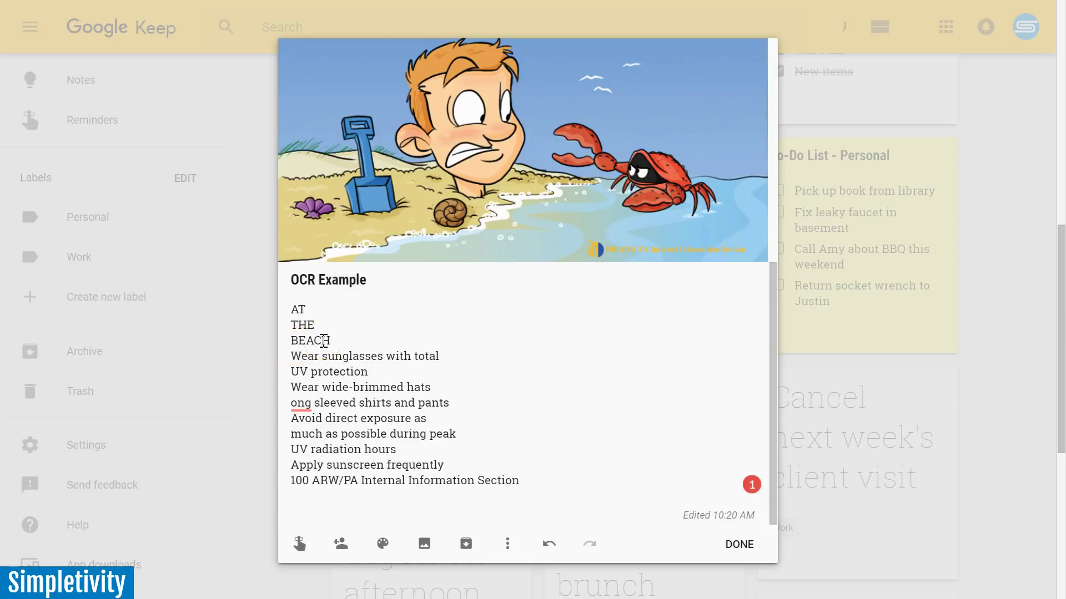
click(293, 403)
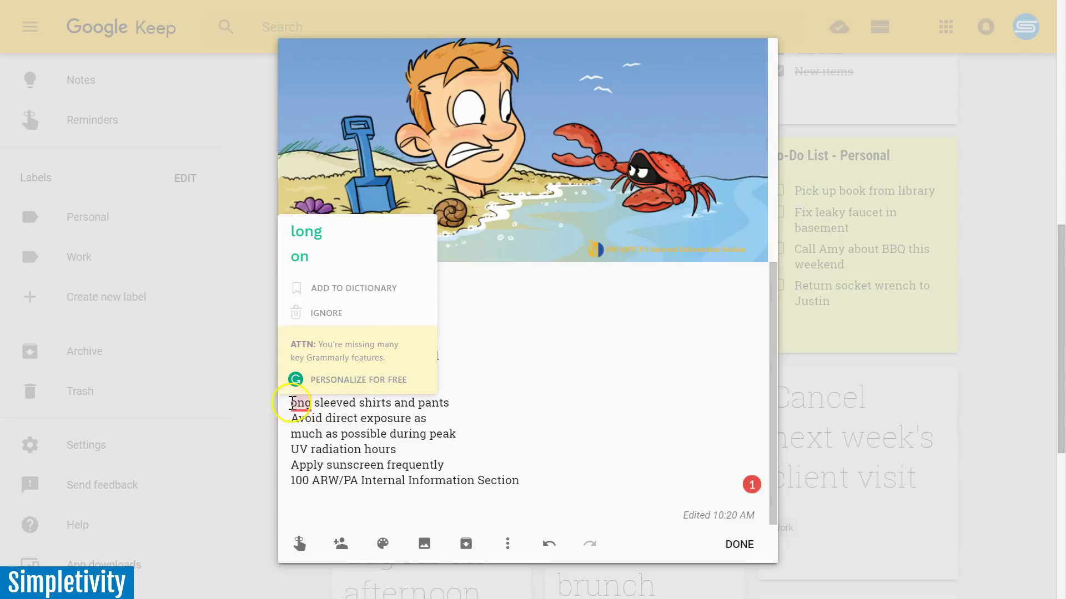
click(299, 230)
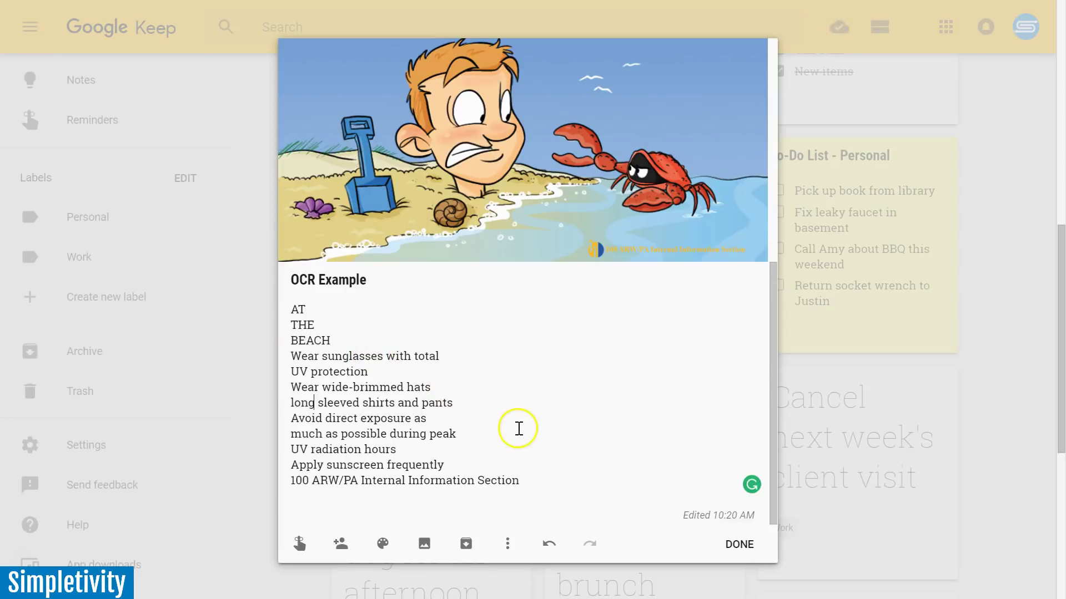
scroll(563, 423, up, 7)
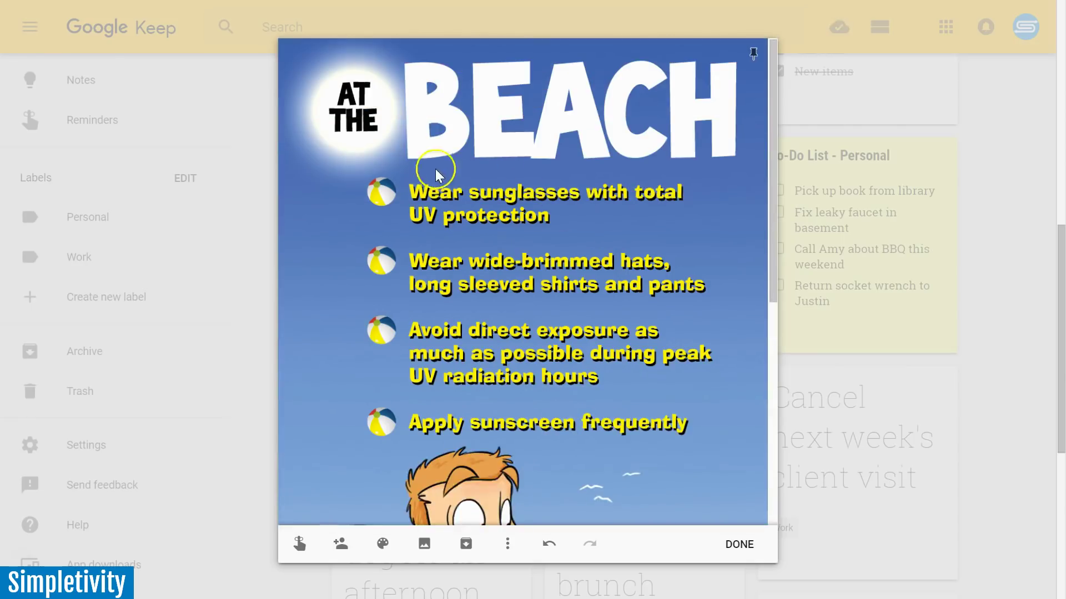
scroll(527, 314, down, 7)
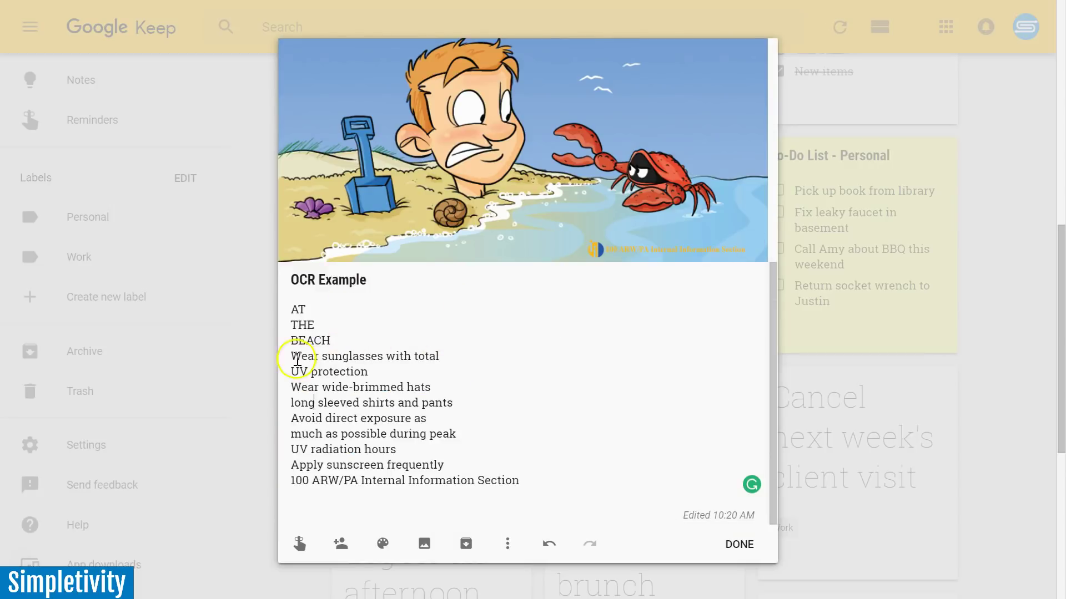
click(726, 550)
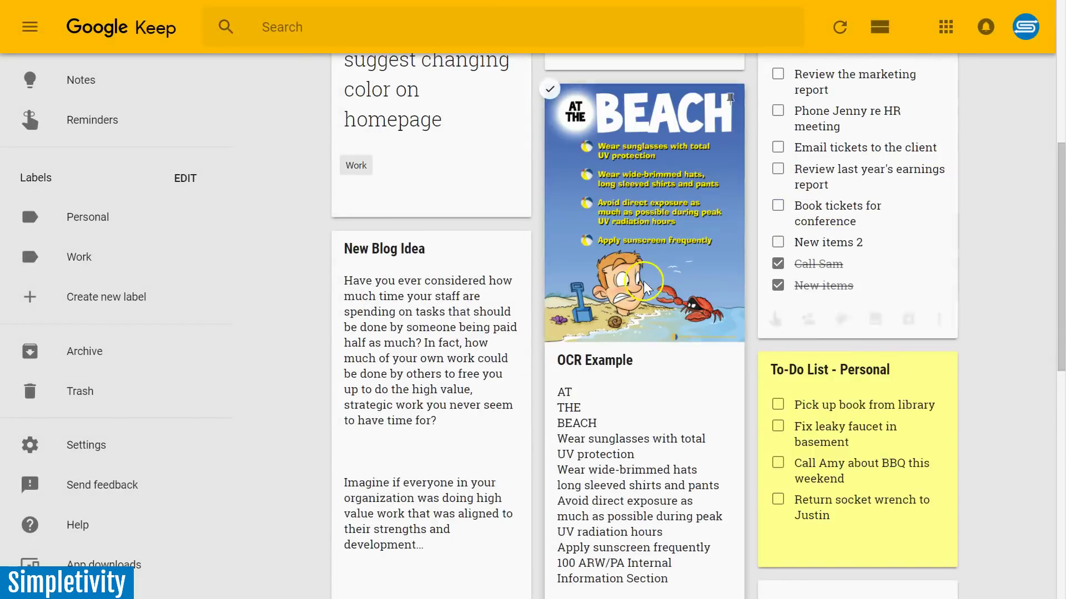
scroll(645, 283, down, 2)
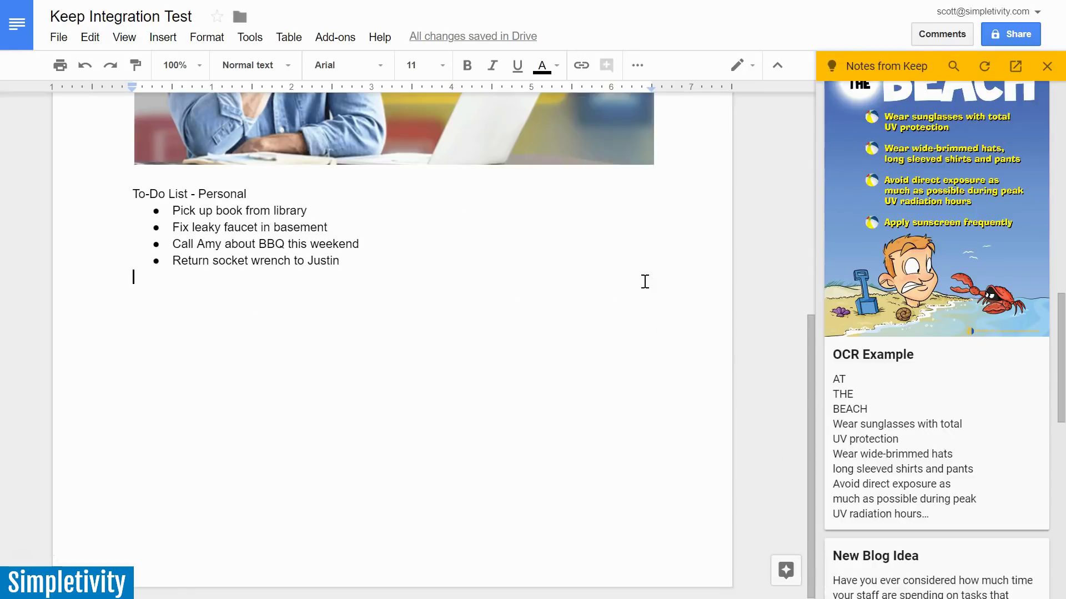
Drag the OCR Example card from the Keep side panel onto the empty line below the To-Do List - Personal list
scroll(916, 333, up, 9)
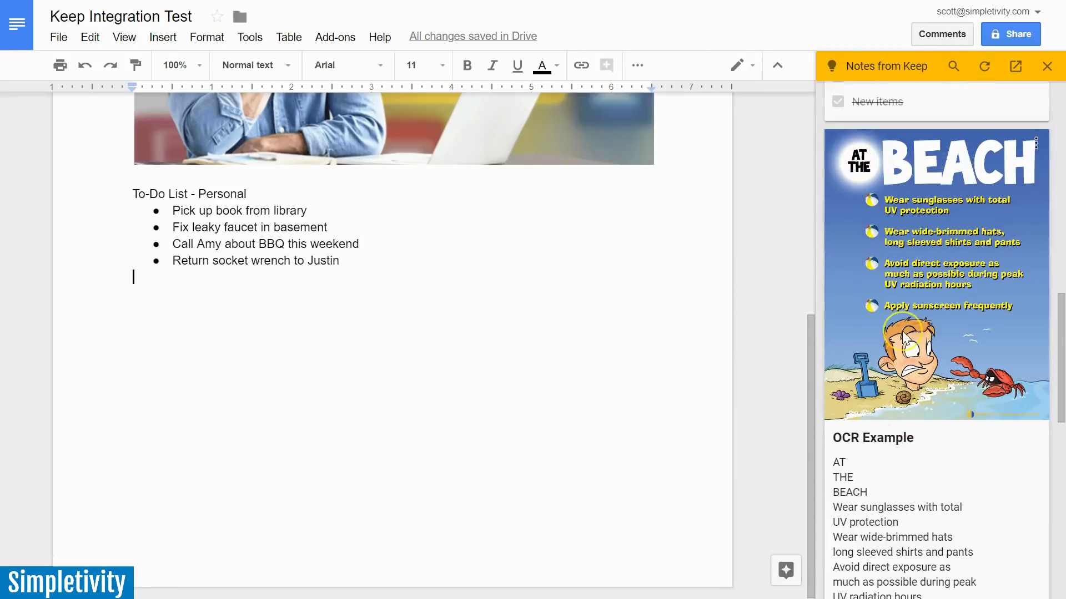
scroll(962, 306, down, 7)
scroll(962, 305, down, 3)
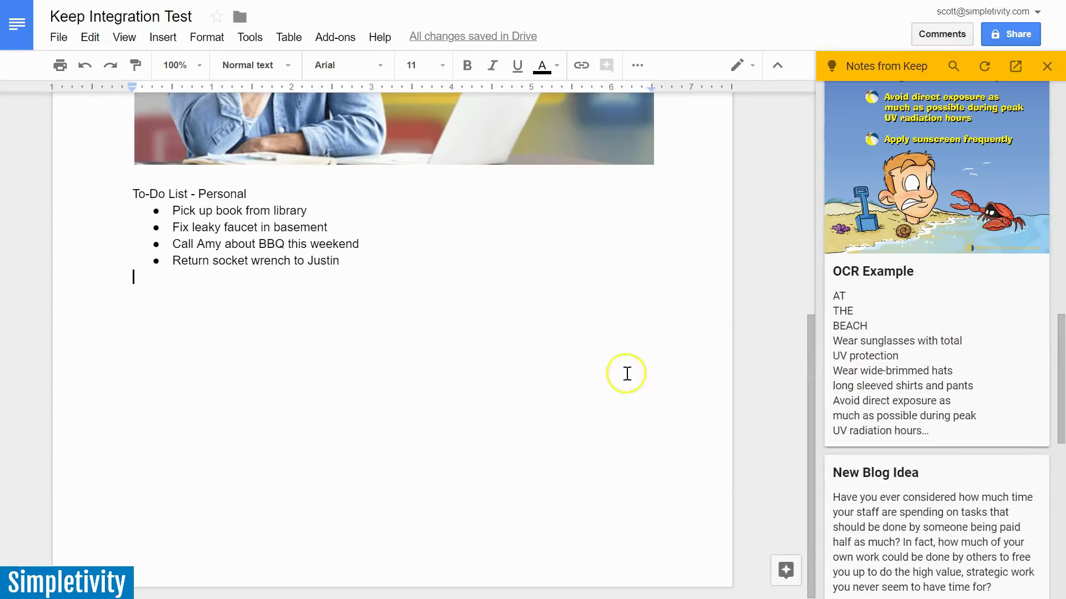
click(261, 304)
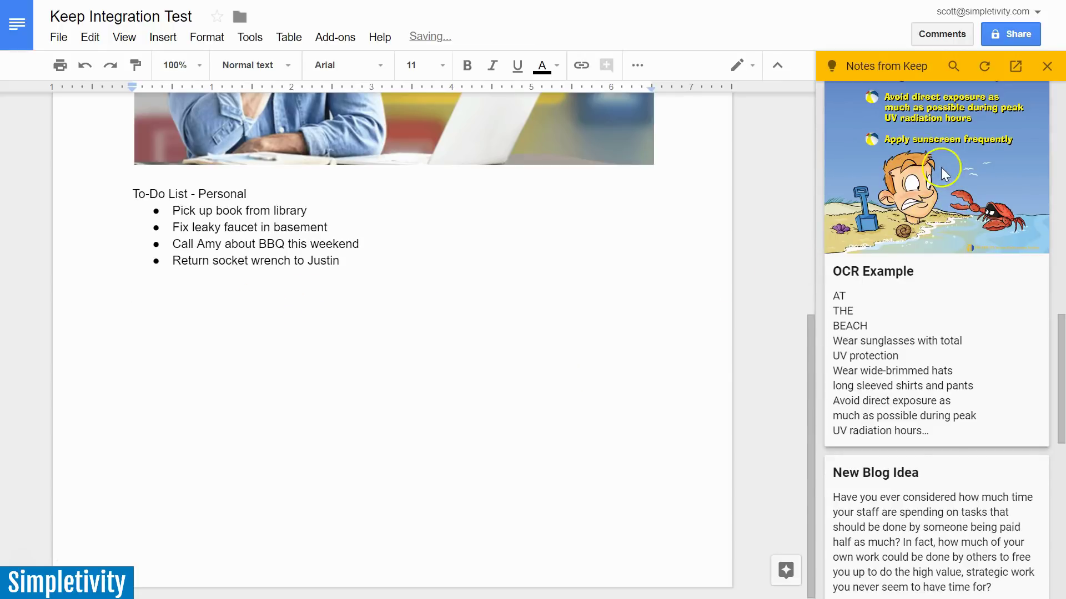
drag(944, 173, 217, 373)
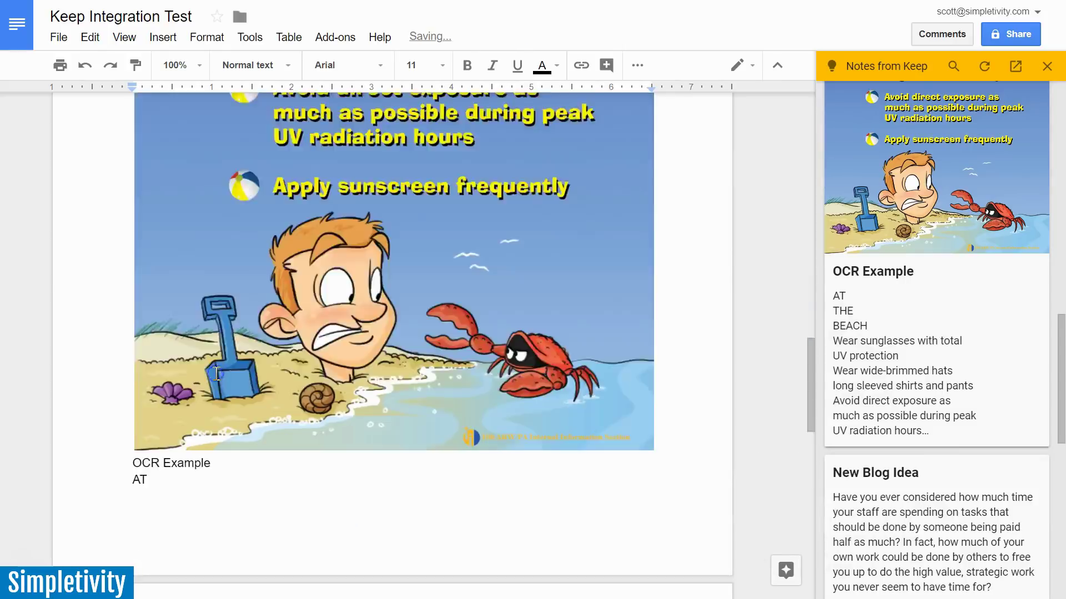
scroll(357, 305, down, 5)
scroll(417, 309, up, 15)
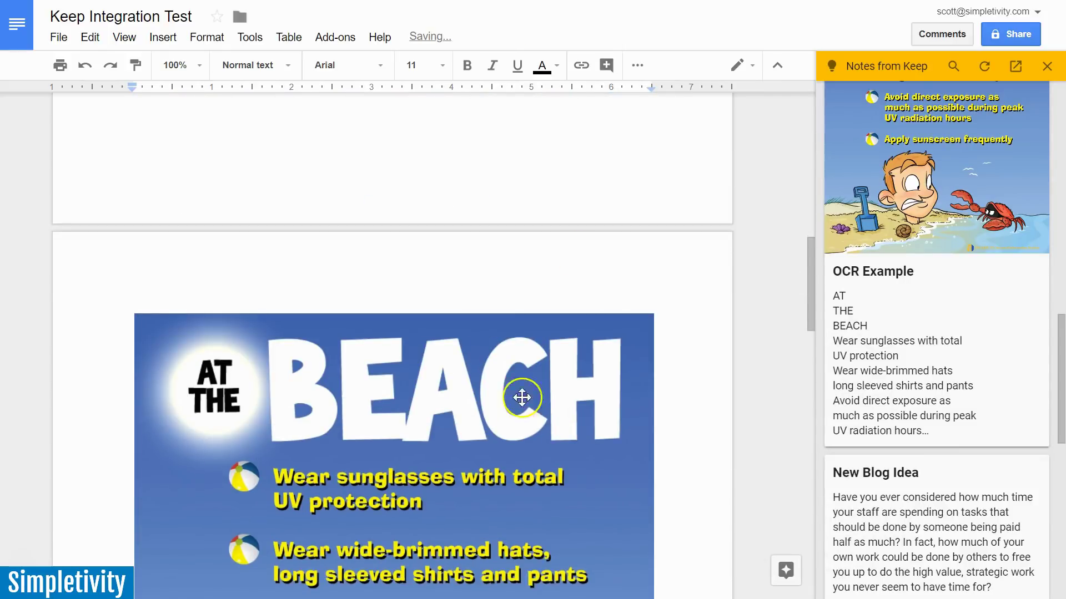
scroll(511, 388, down, 15)
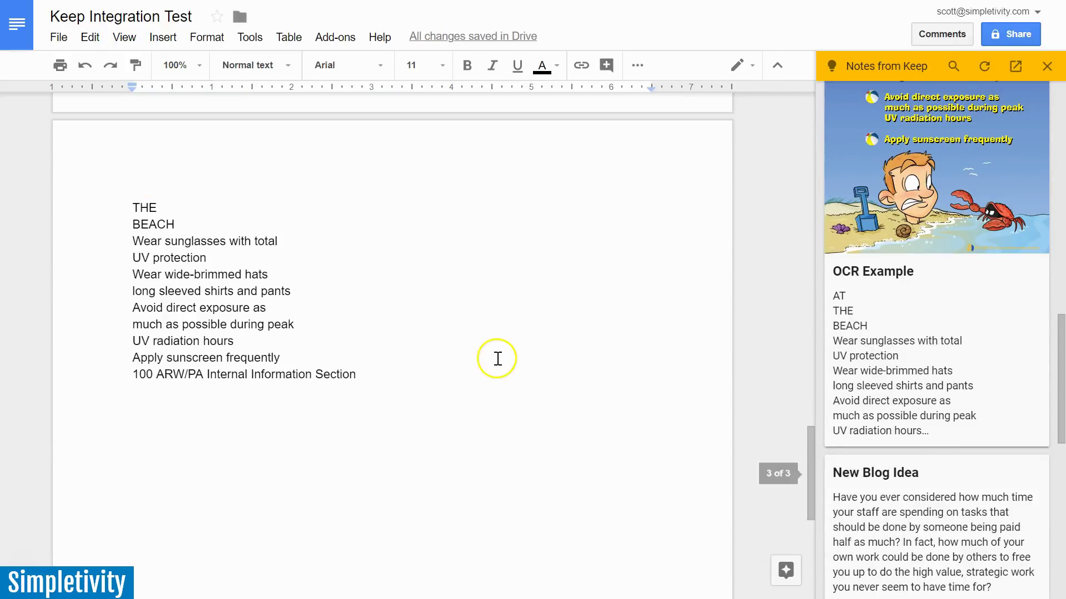
Delete the inserted beach poster image, keeping the text from 'AT THE BEACH' to 'Apply sunscreen frequently'
drag(381, 369, 116, 195)
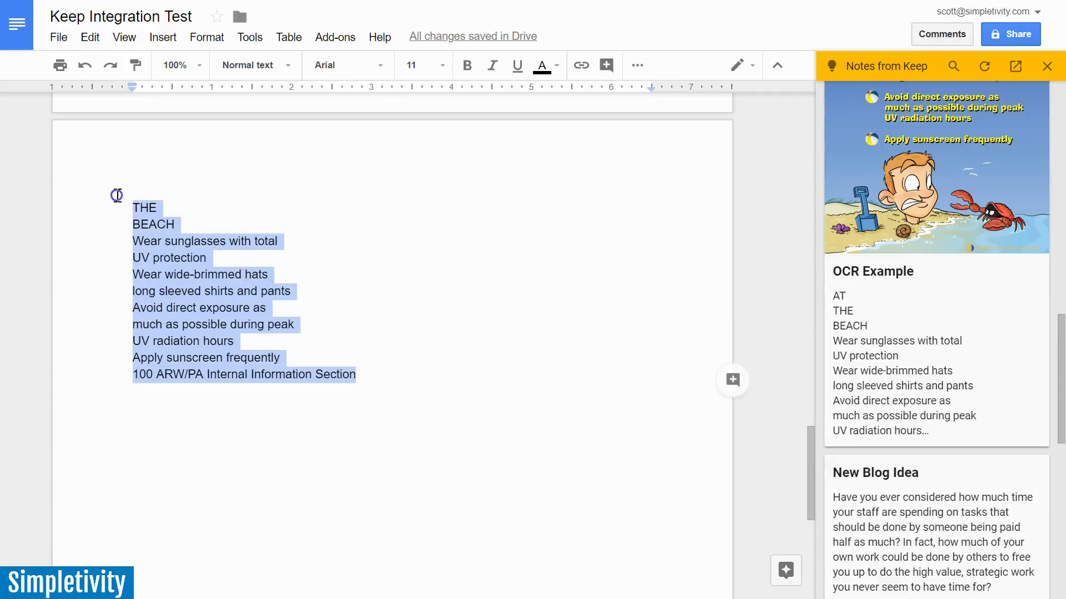
scroll(497, 302, up, 10)
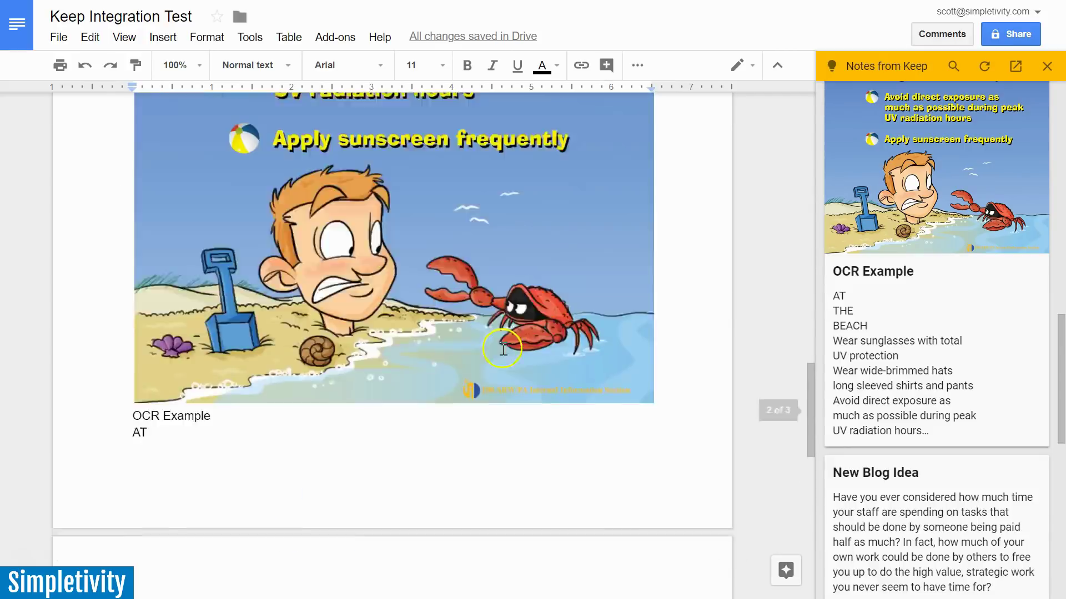
click(432, 297)
key(Delete)
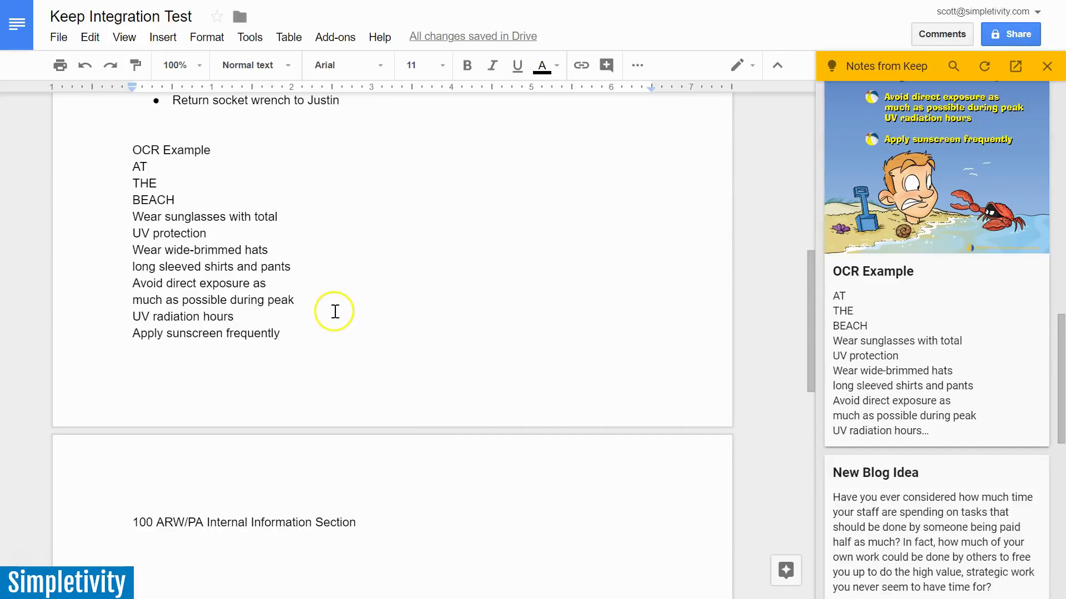
scroll(330, 278, up, 10)
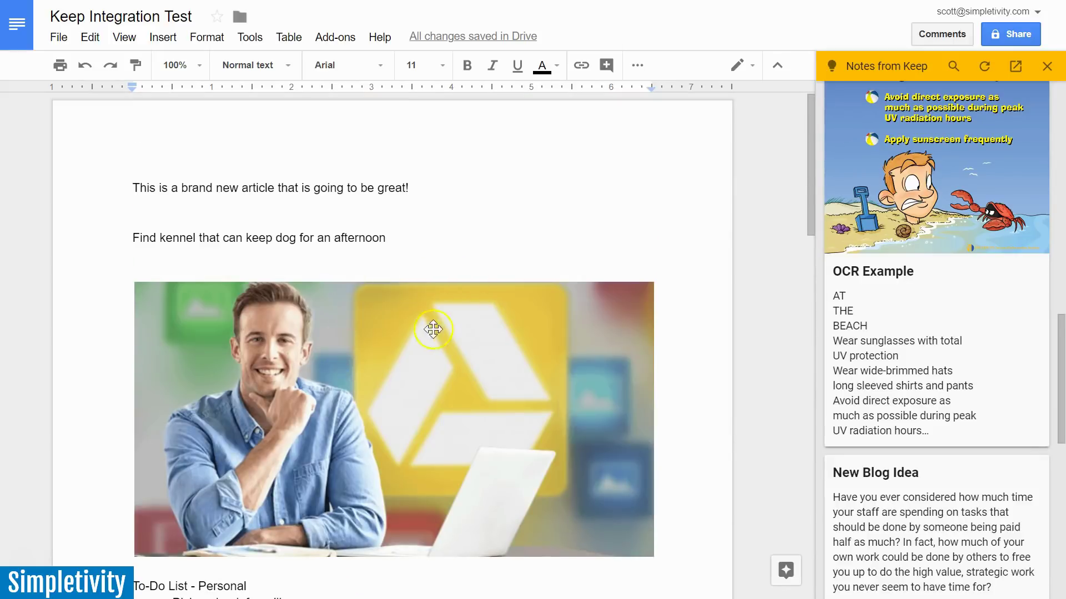
scroll(381, 342, down, 10)
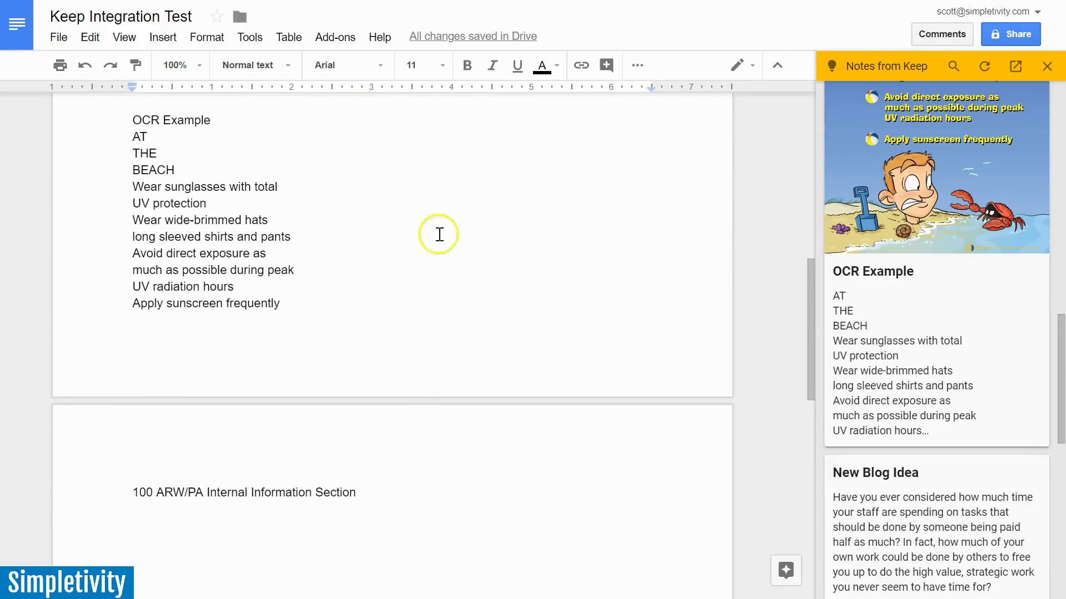
scroll(424, 275, up, 10)
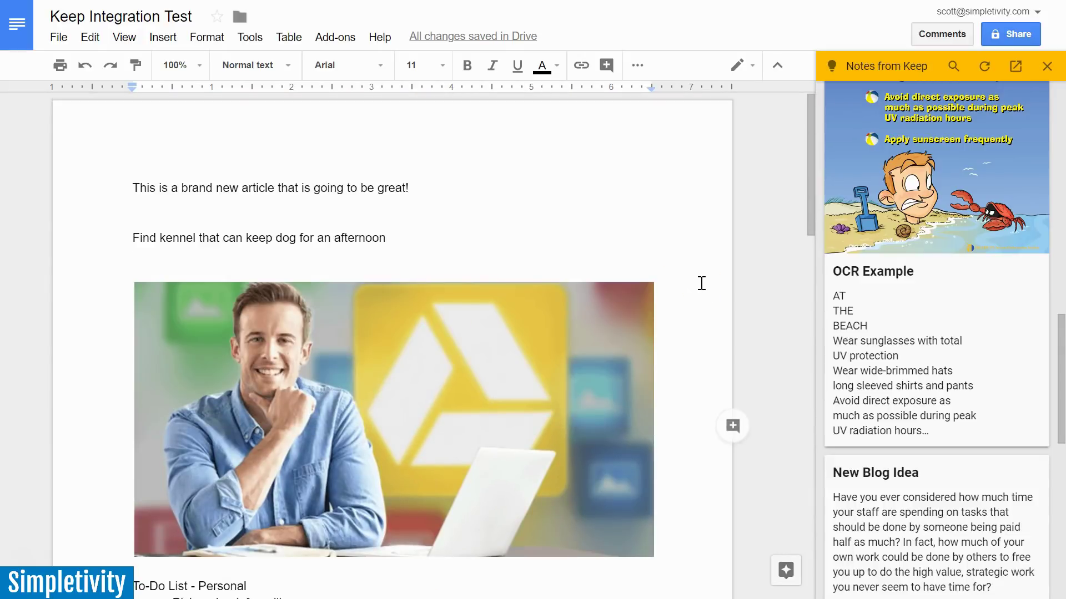
scroll(701, 283, down, 8)
scroll(702, 283, up, 8)
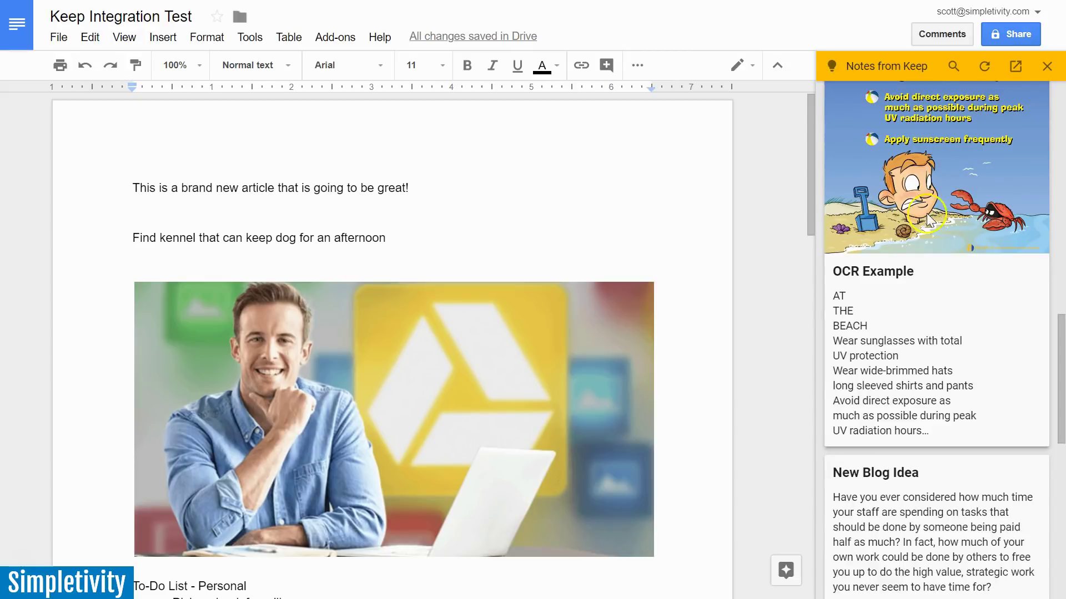
Drag the RESET note's image from the Keep side panel into the document below the 'Find kennel…' line
scroll(921, 188, up, 10)
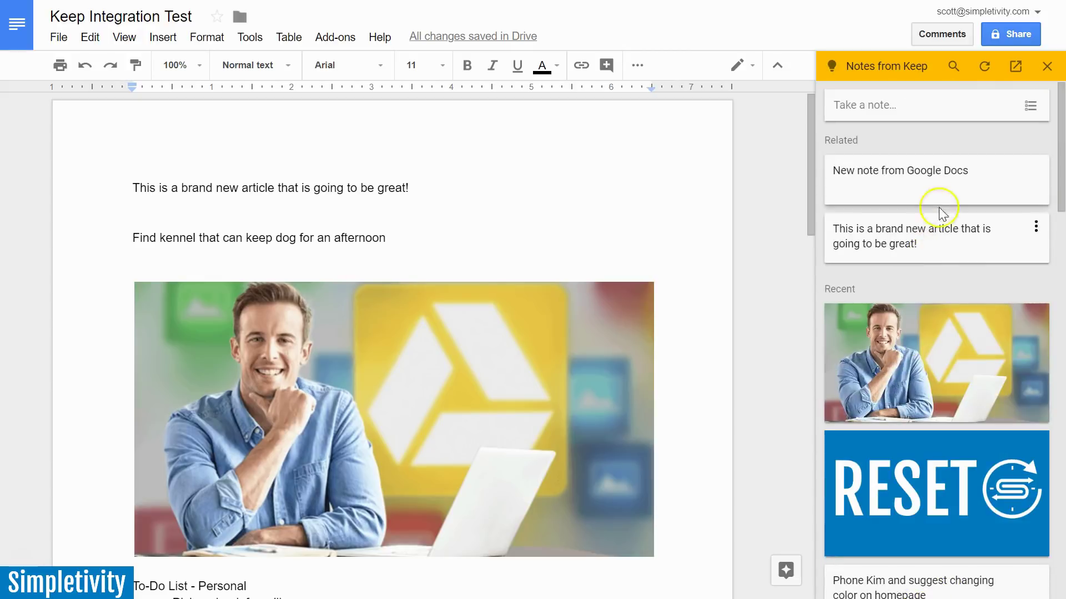
scroll(939, 278, down, 2)
drag(939, 303, 226, 266)
scroll(899, 317, down, 8)
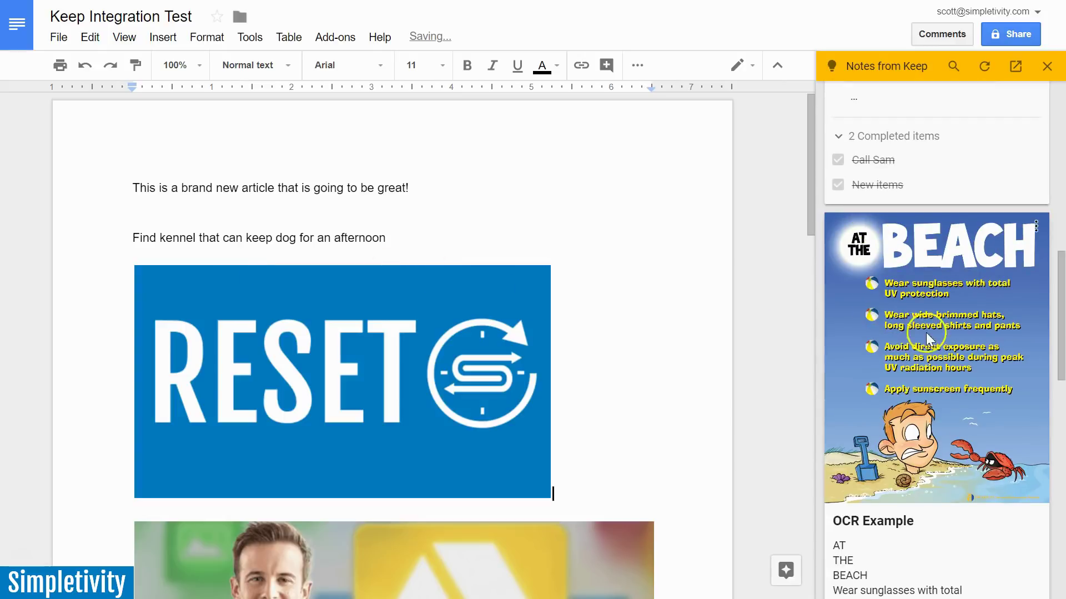
scroll(933, 294, down, 15)
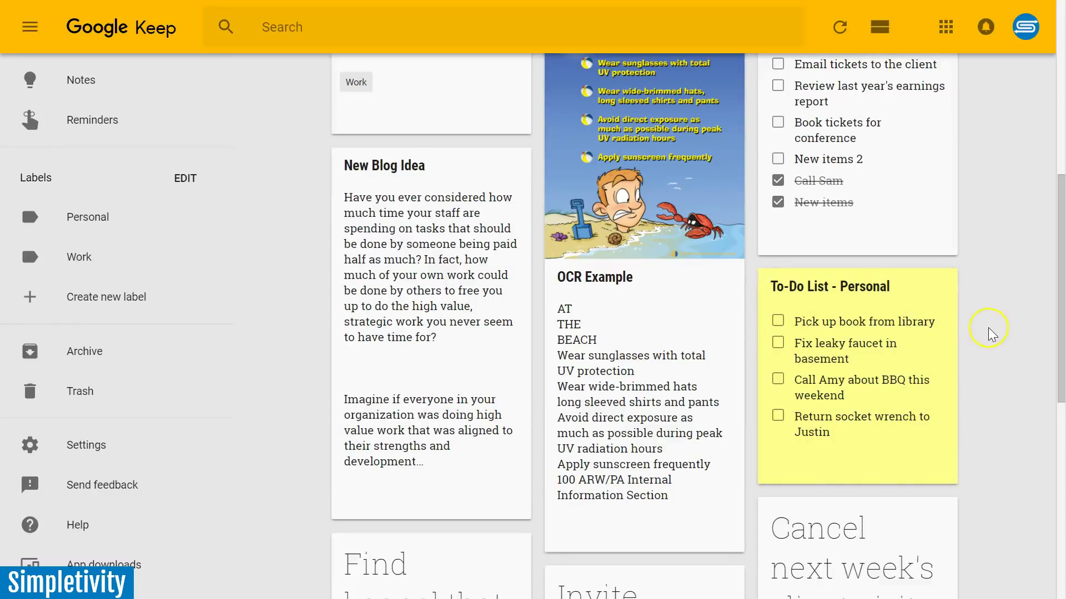
Scroll the Google Keep notes grid back to the top
scroll(990, 333, up, 8)
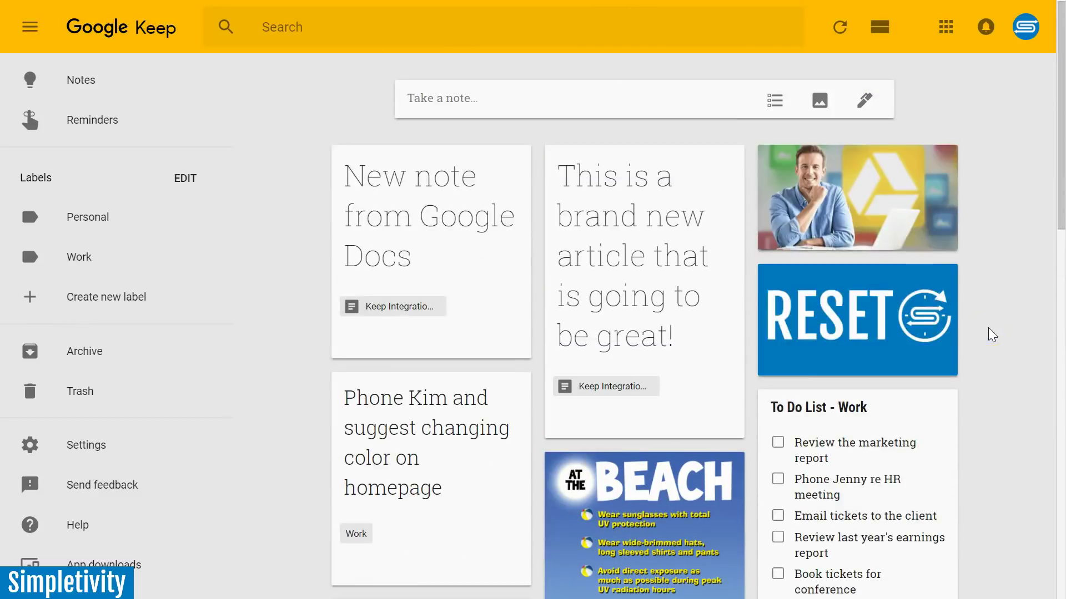